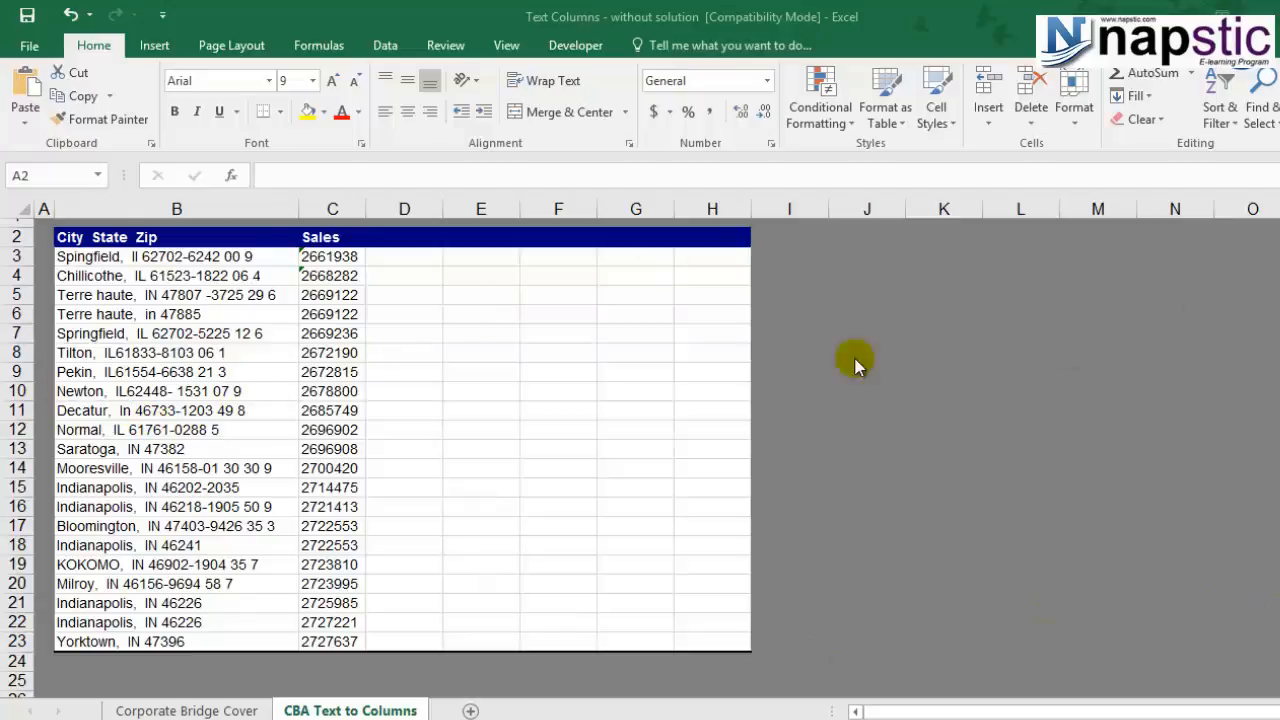
Step: Examine the combined City State Zip entries and highlight the end of the ZIP code in cell B3
left_click(220, 240)
left_click(203, 251)
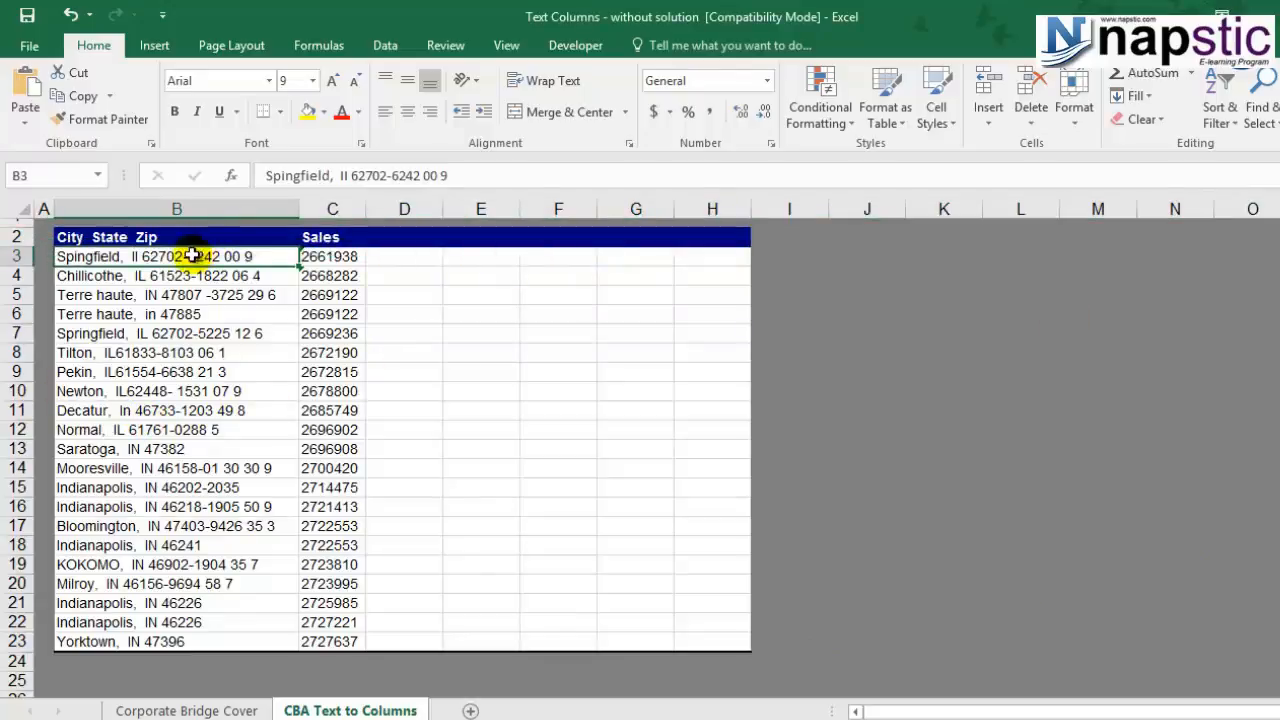
left_click(176, 236)
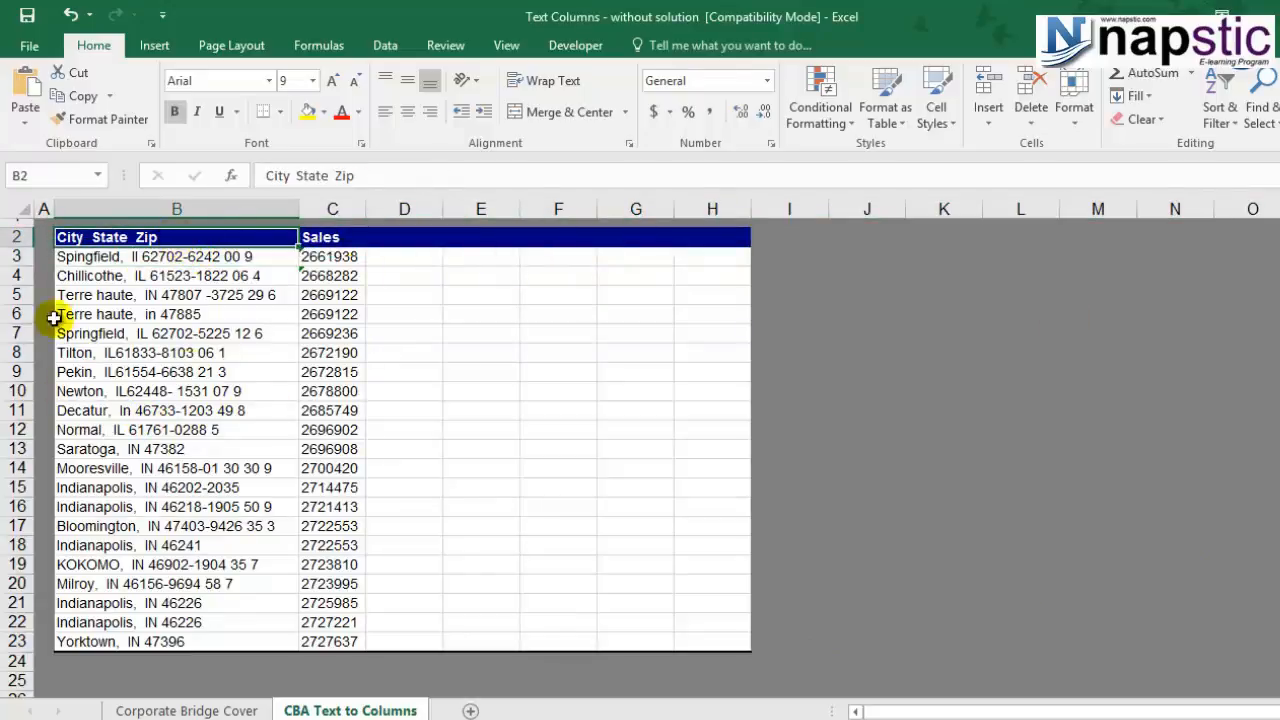
left_click(110, 259)
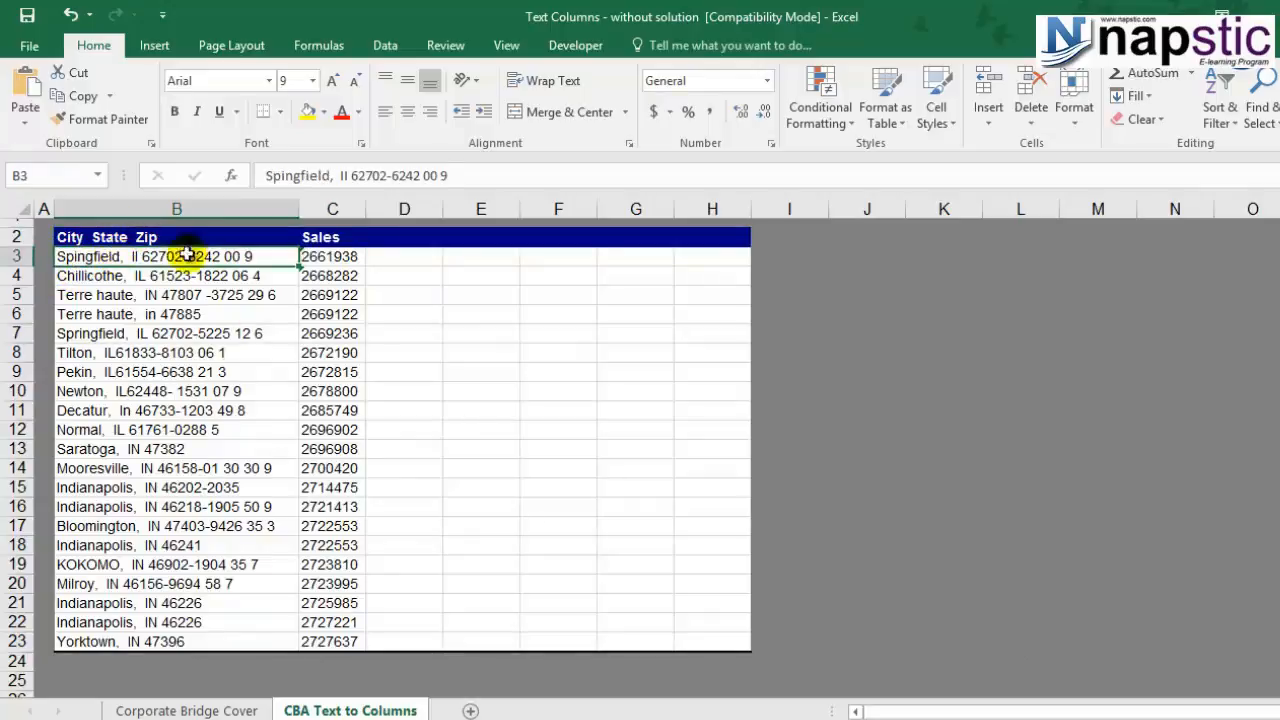
double_click(110, 257)
left_click_drag(122, 257, 268, 254)
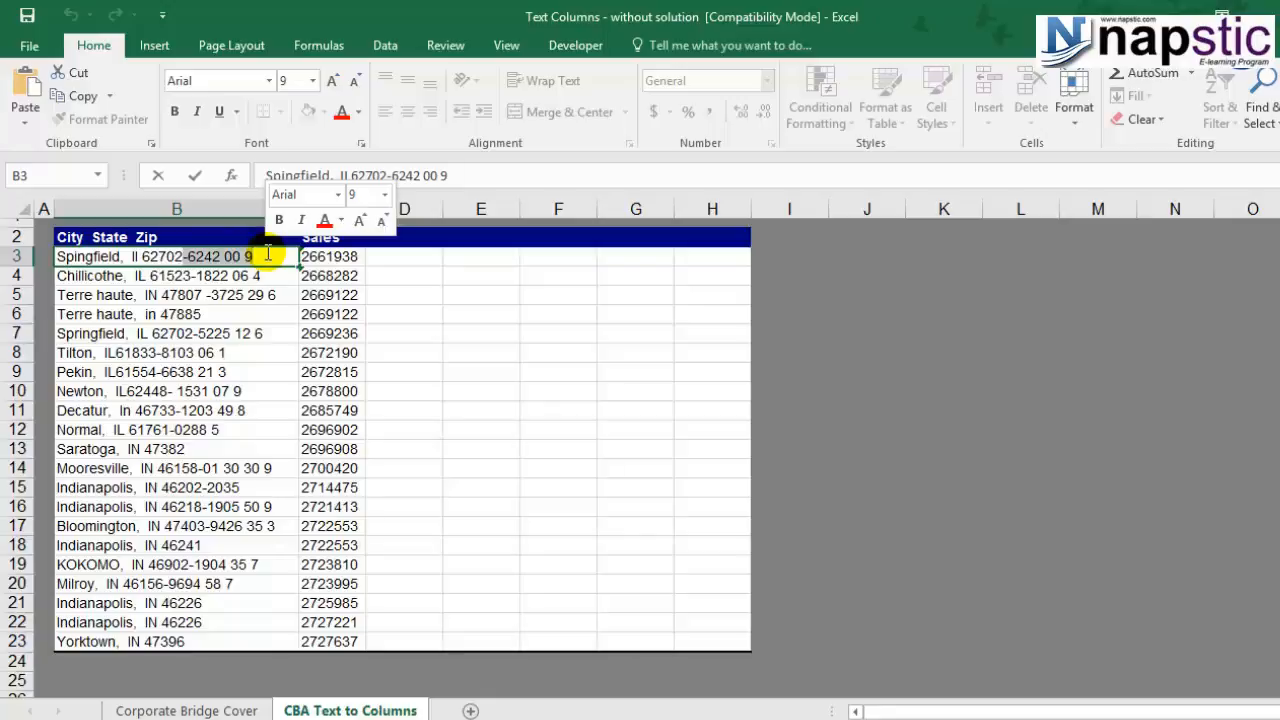
left_click(242, 349)
left_click(115, 273)
left_click(111, 257)
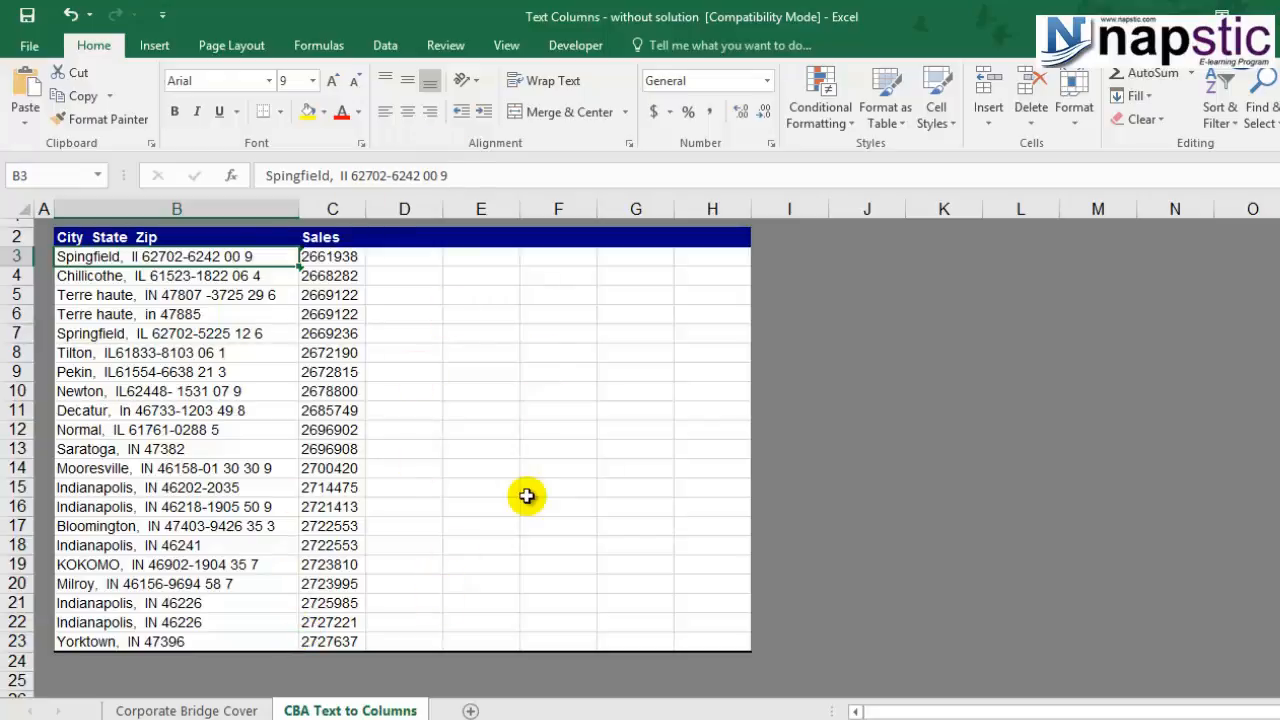
Step: Insert a blank column before City State Zip and move the Sales column into it
left_click(331, 210)
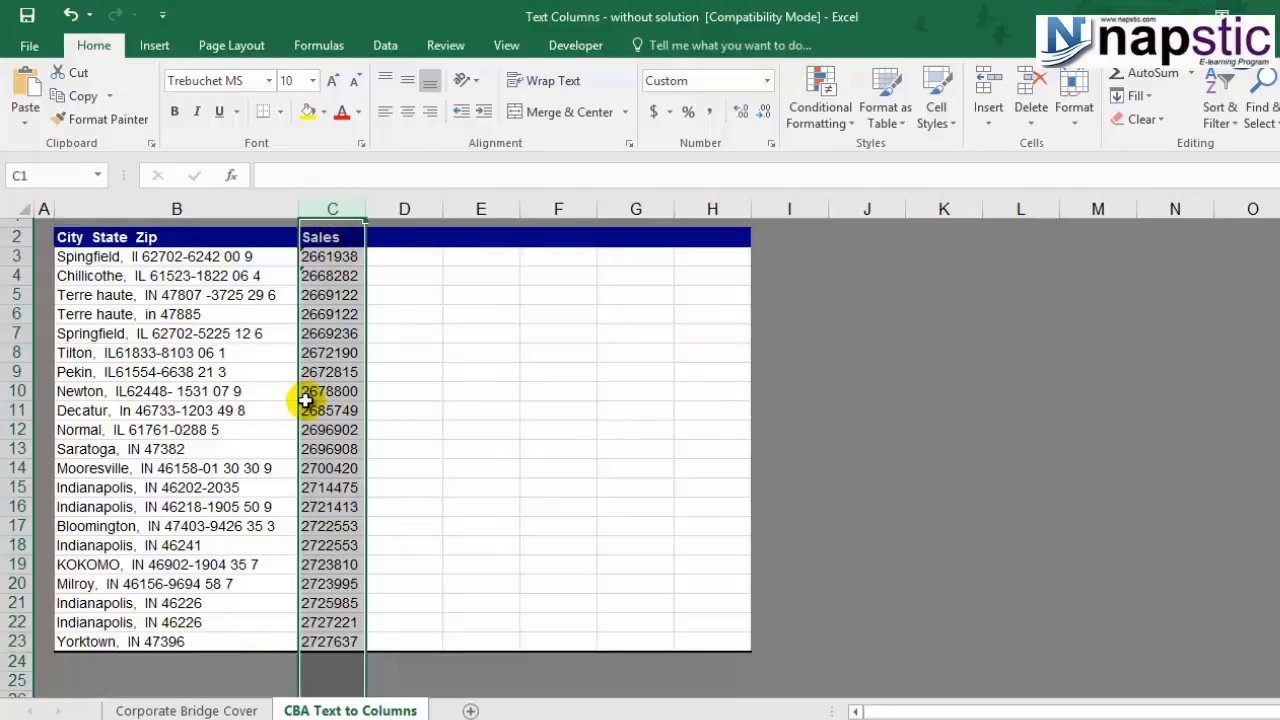
left_click(198, 207)
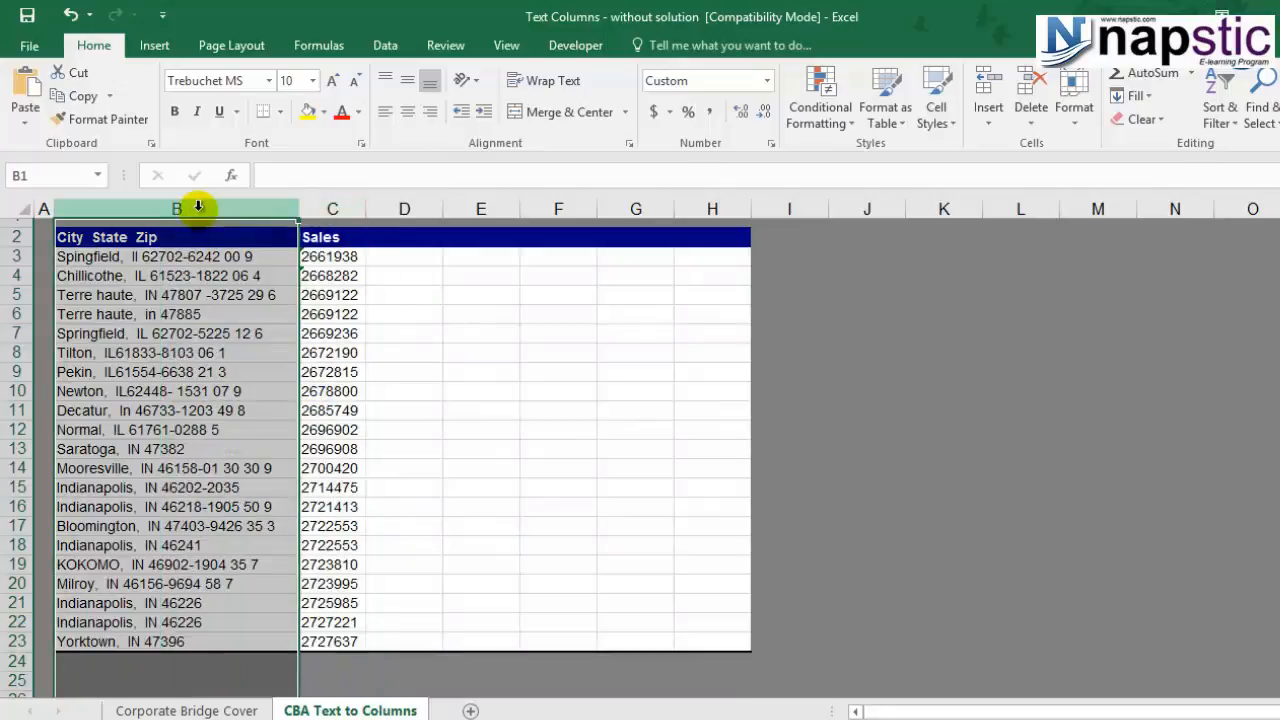
key("ctrl+shift+plus")
left_click(200, 355)
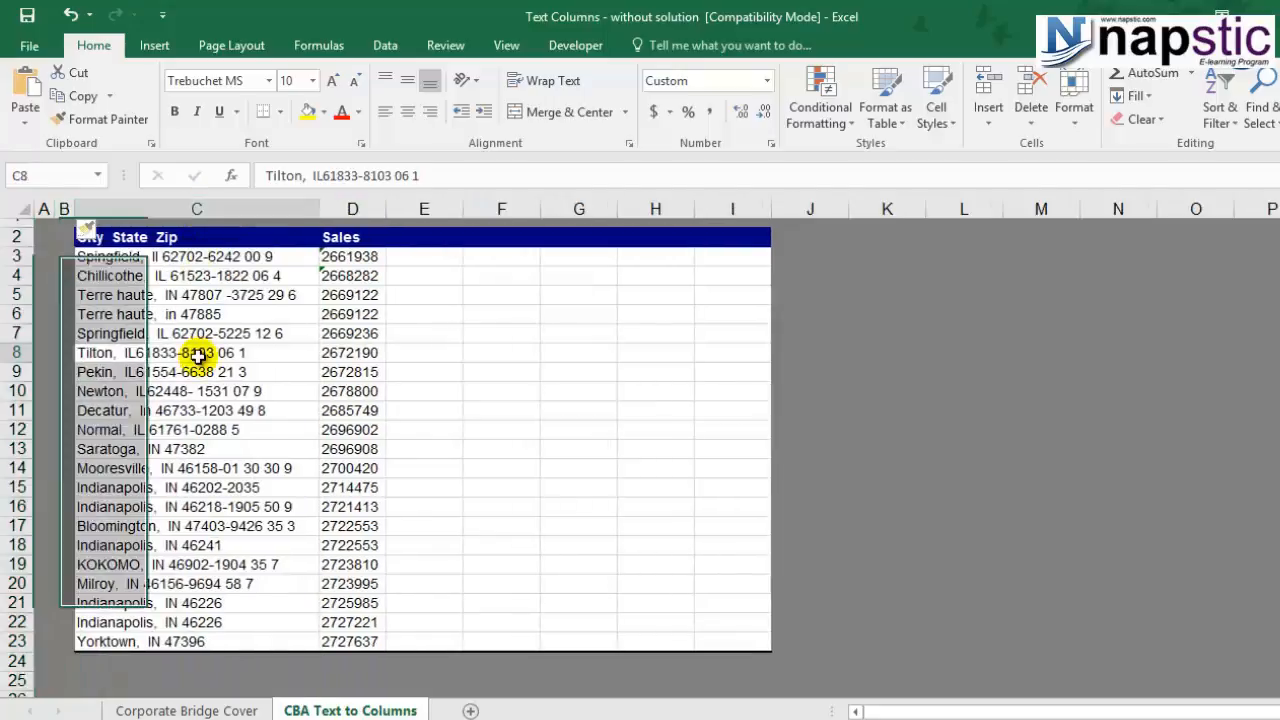
left_click(357, 209)
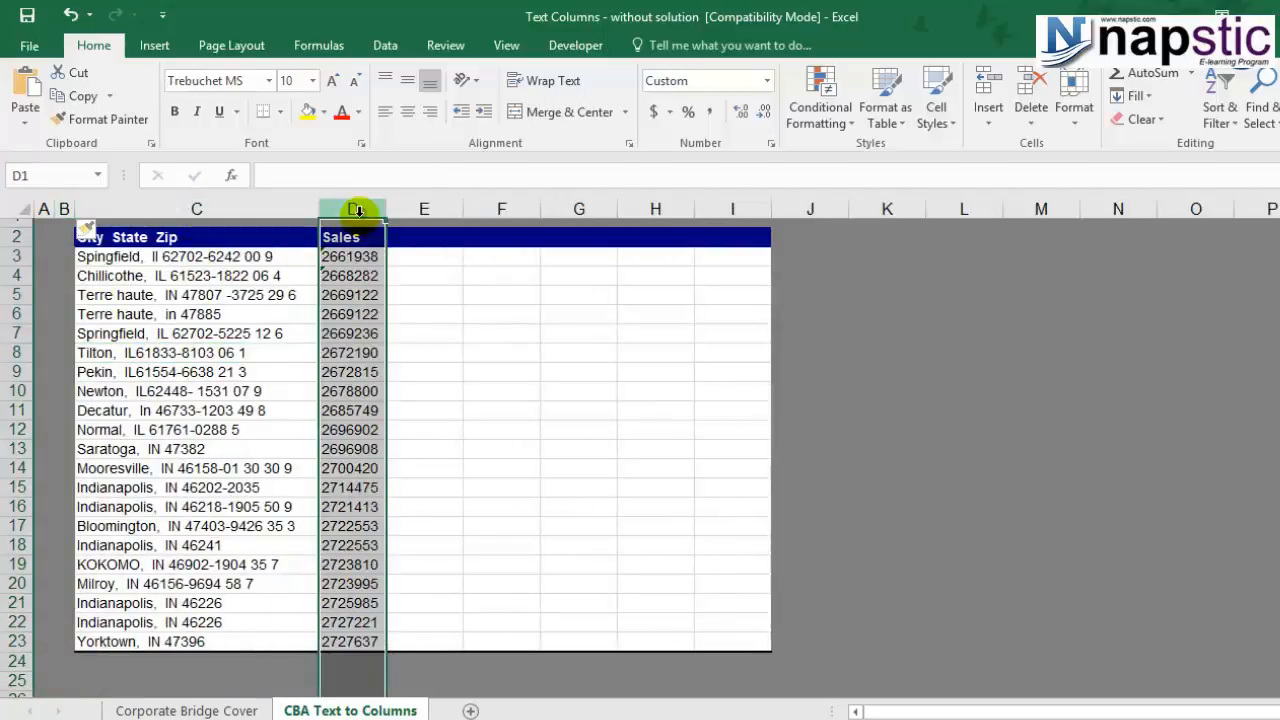
key("ctrl+c")
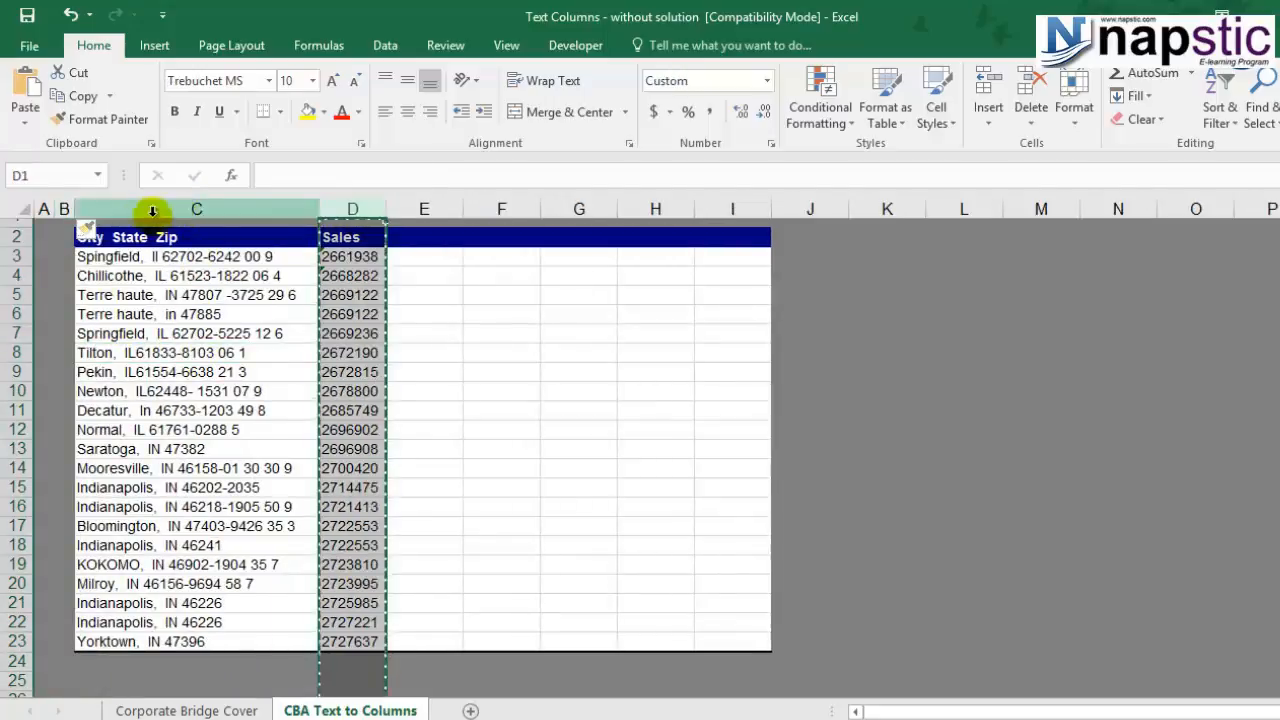
left_click(62, 207)
key("ctrl+v")
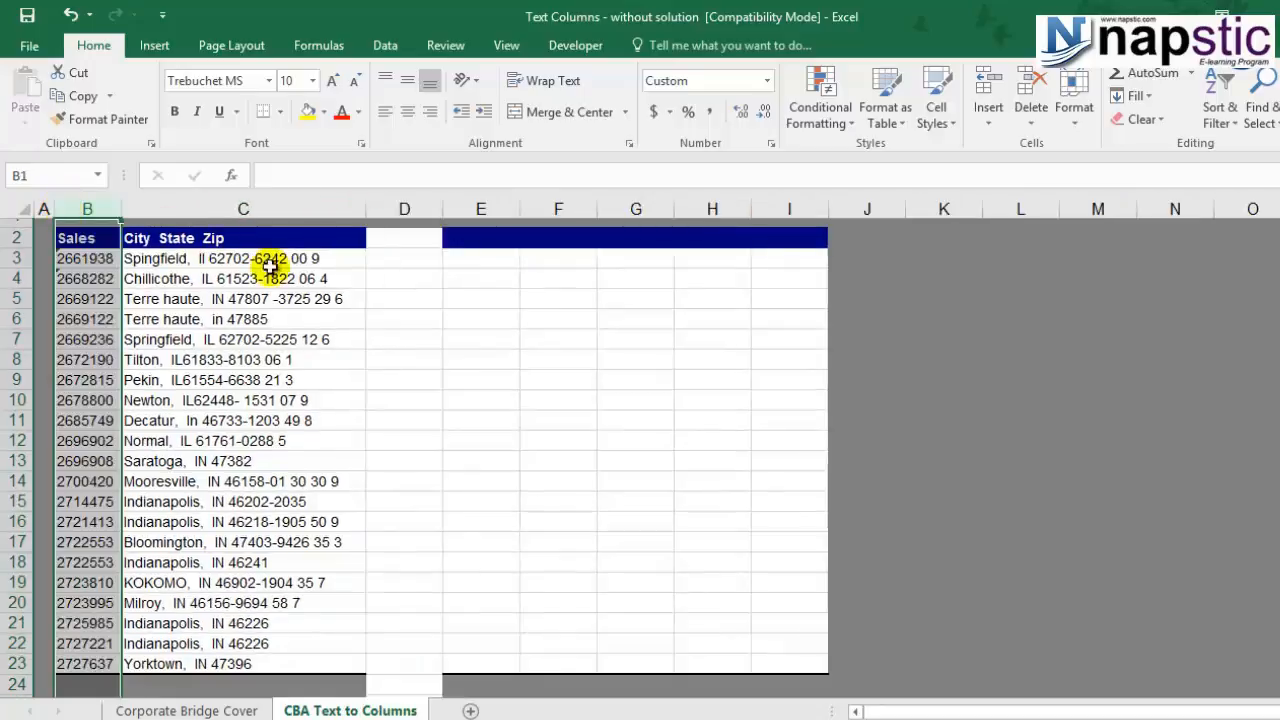
Step: Copy the formatting of the City State Zip header to the blank header cell D2
left_click(380, 364)
left_click(405, 236)
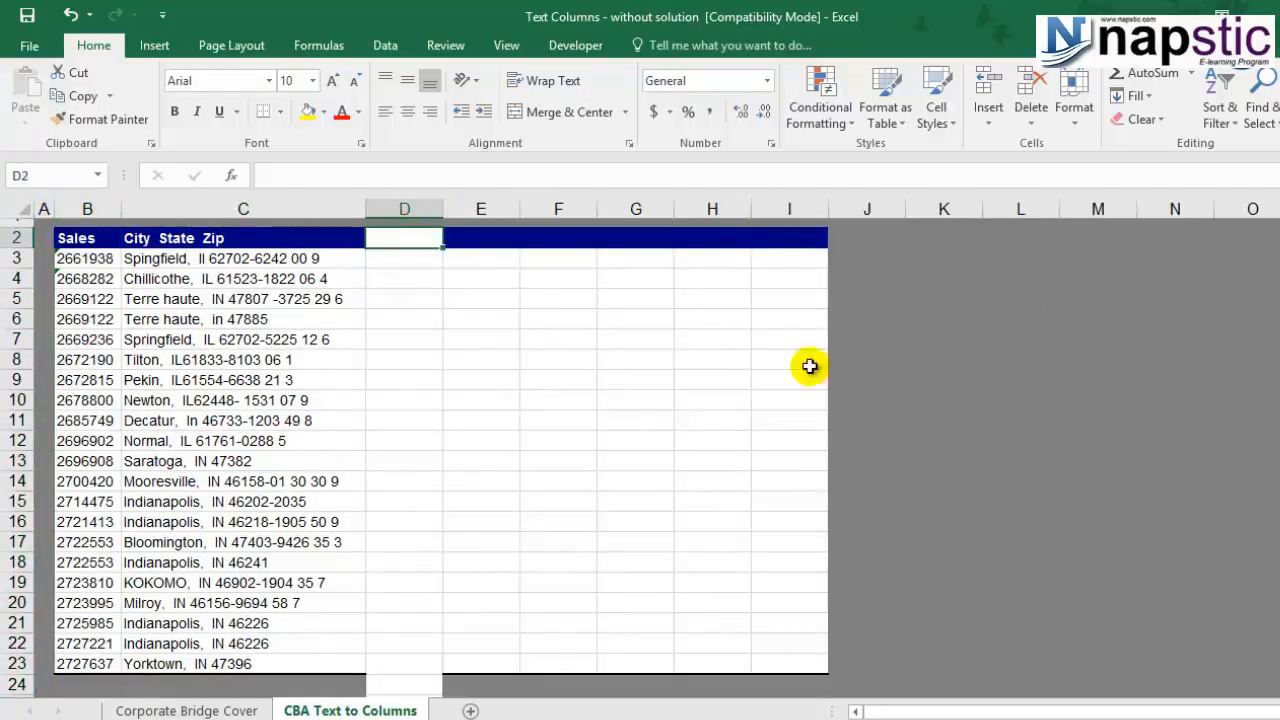
key("Left")
left_click(91, 120)
left_click(412, 240)
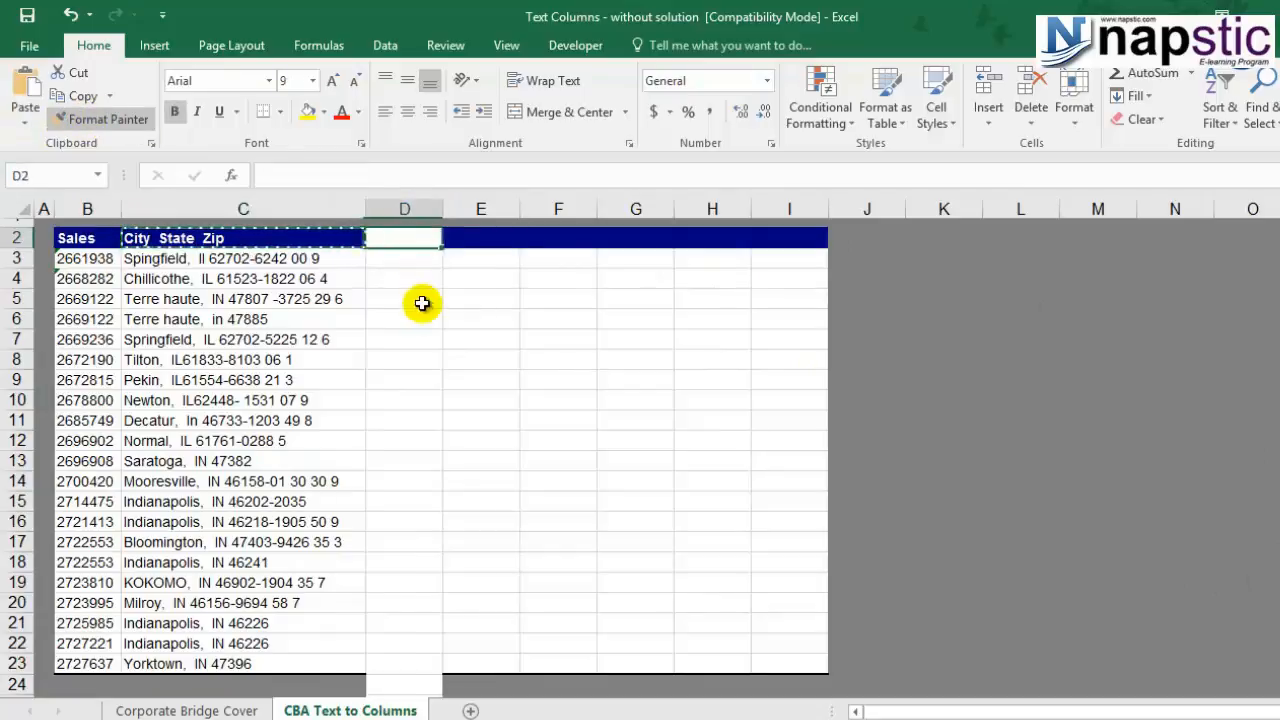
left_click(414, 294)
left_click(401, 263)
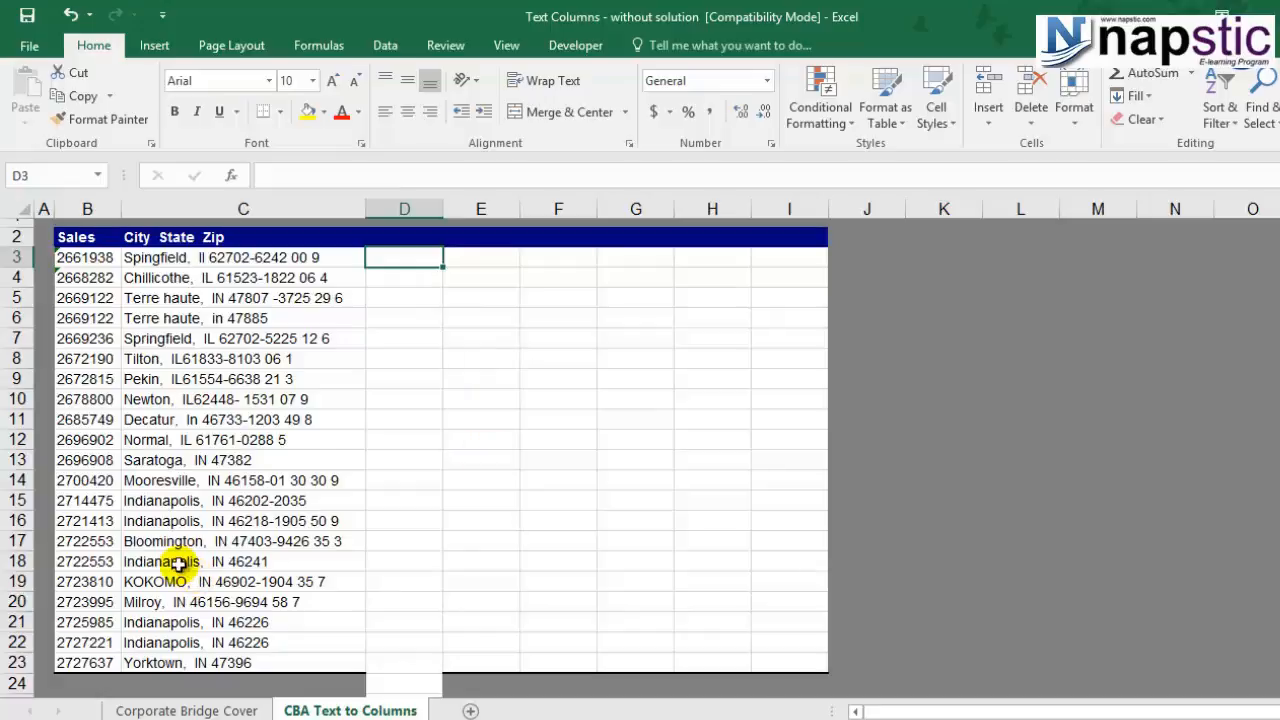
Step: Examine where the city name ends in the City State Zip entries, highlighting the city in C3 and checking the rows through C7
left_click(170, 258)
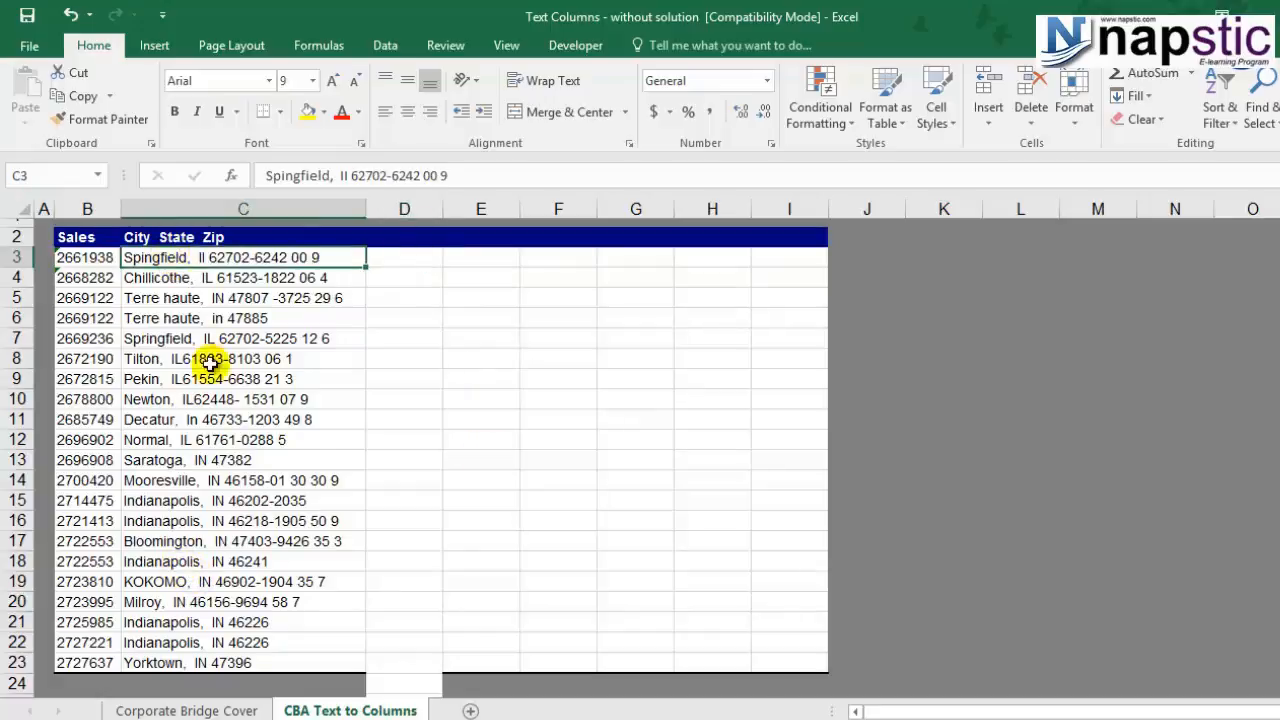
double_click(163, 258)
left_click_drag(186, 258, 121, 257)
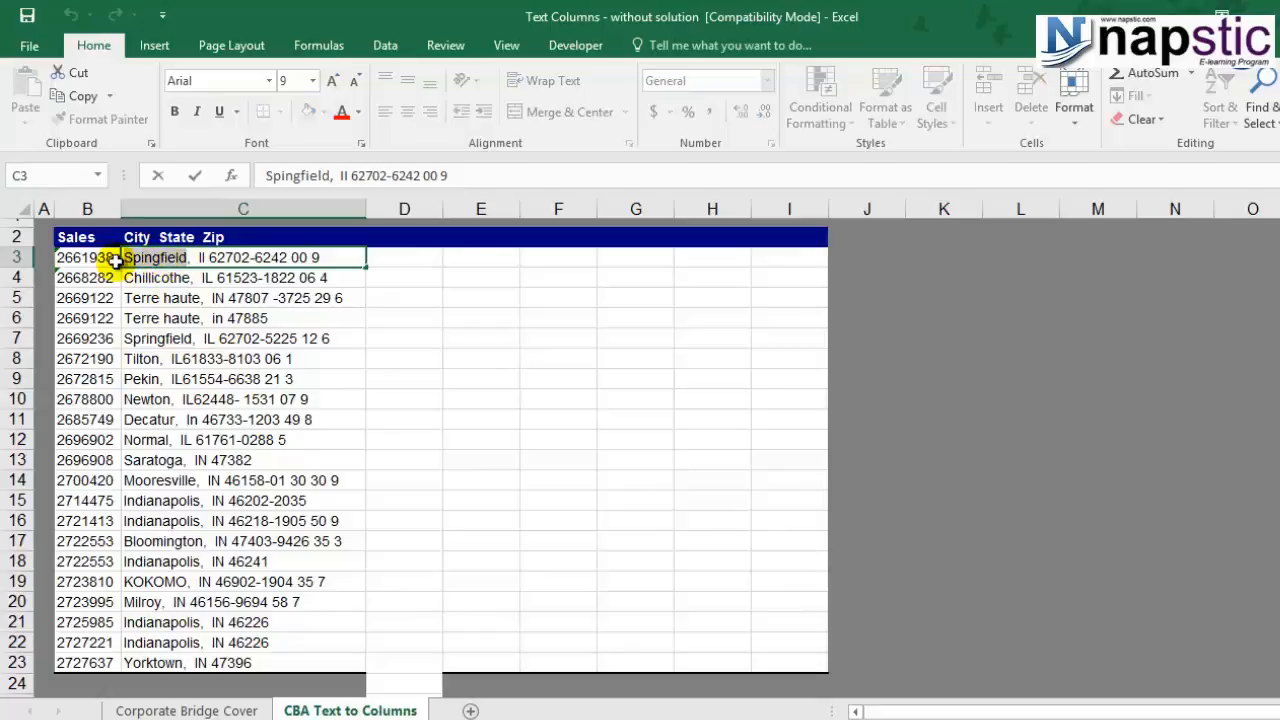
left_click(203, 281)
left_click(206, 298)
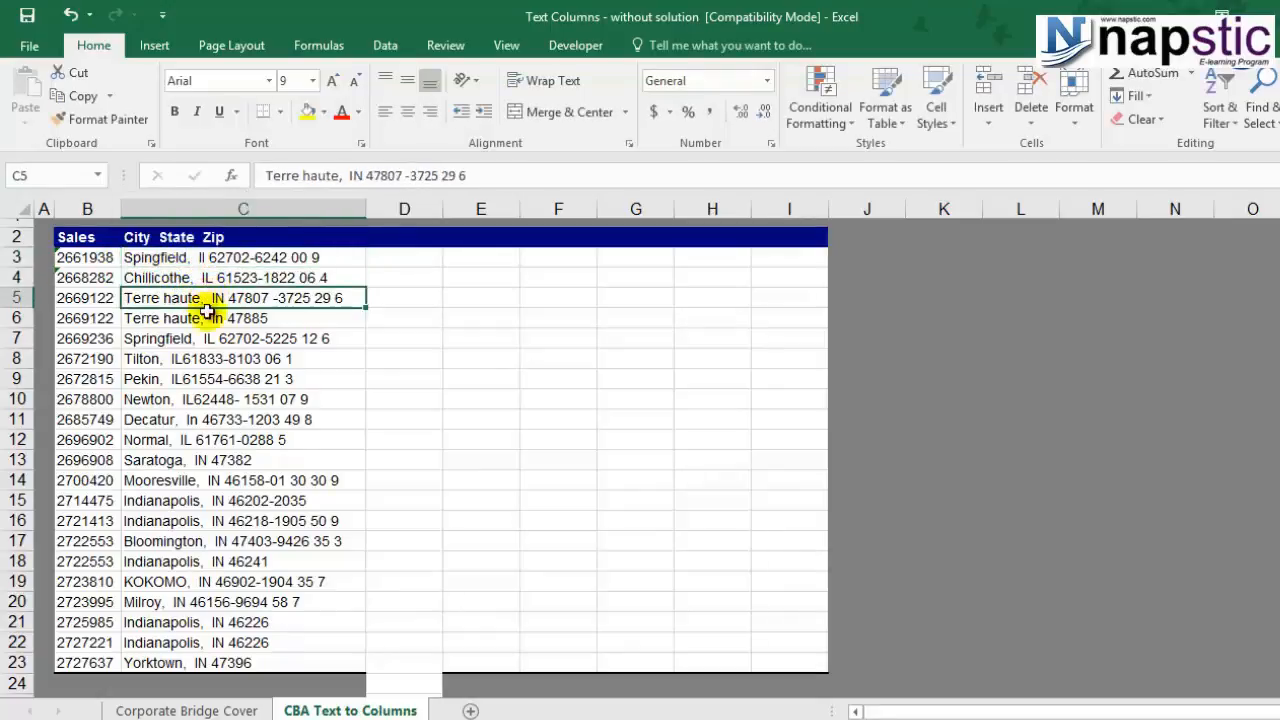
left_click(201, 319)
left_click(208, 338)
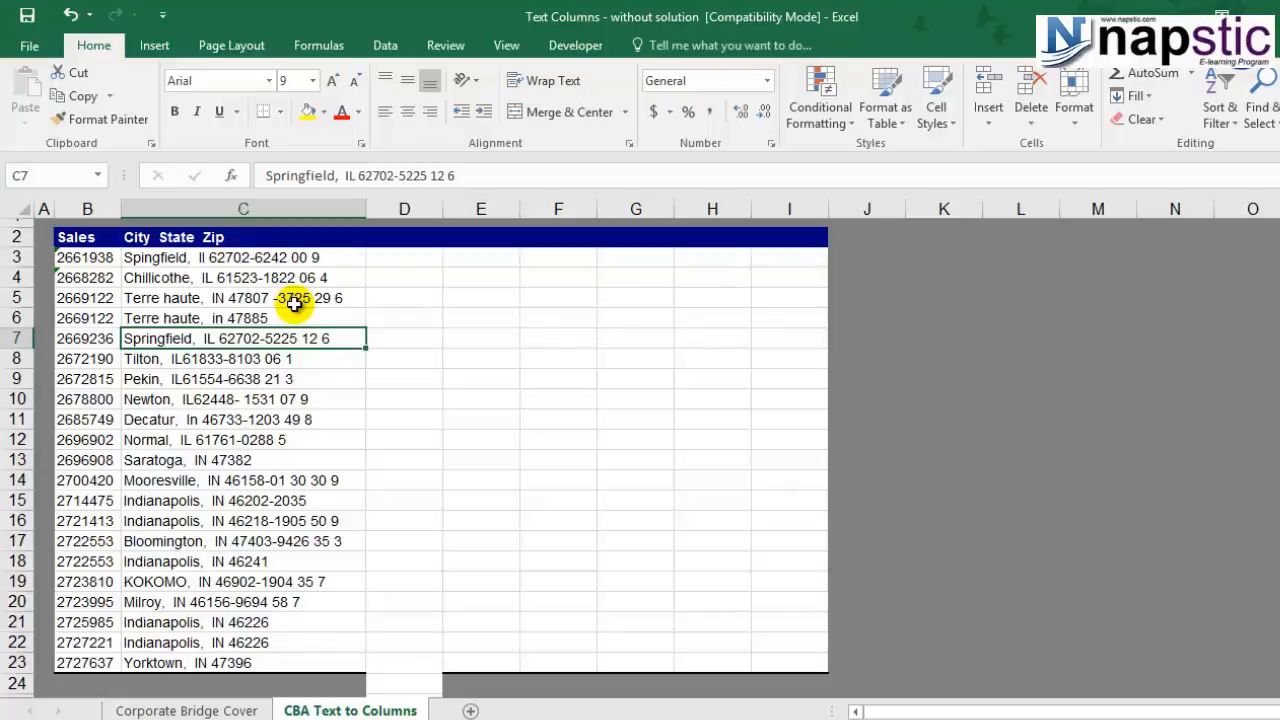
Step: Start the Text to Columns conversion for the whole City State Zip column
left_click(289, 207)
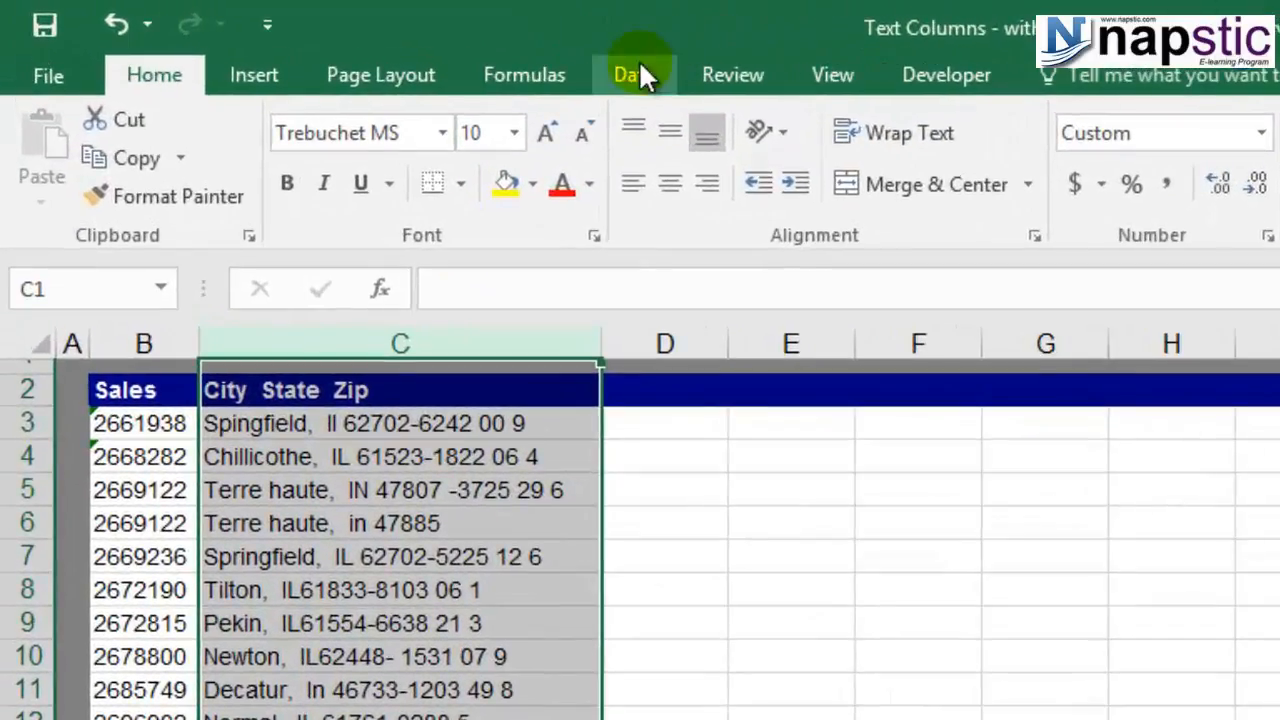
left_click(388, 45)
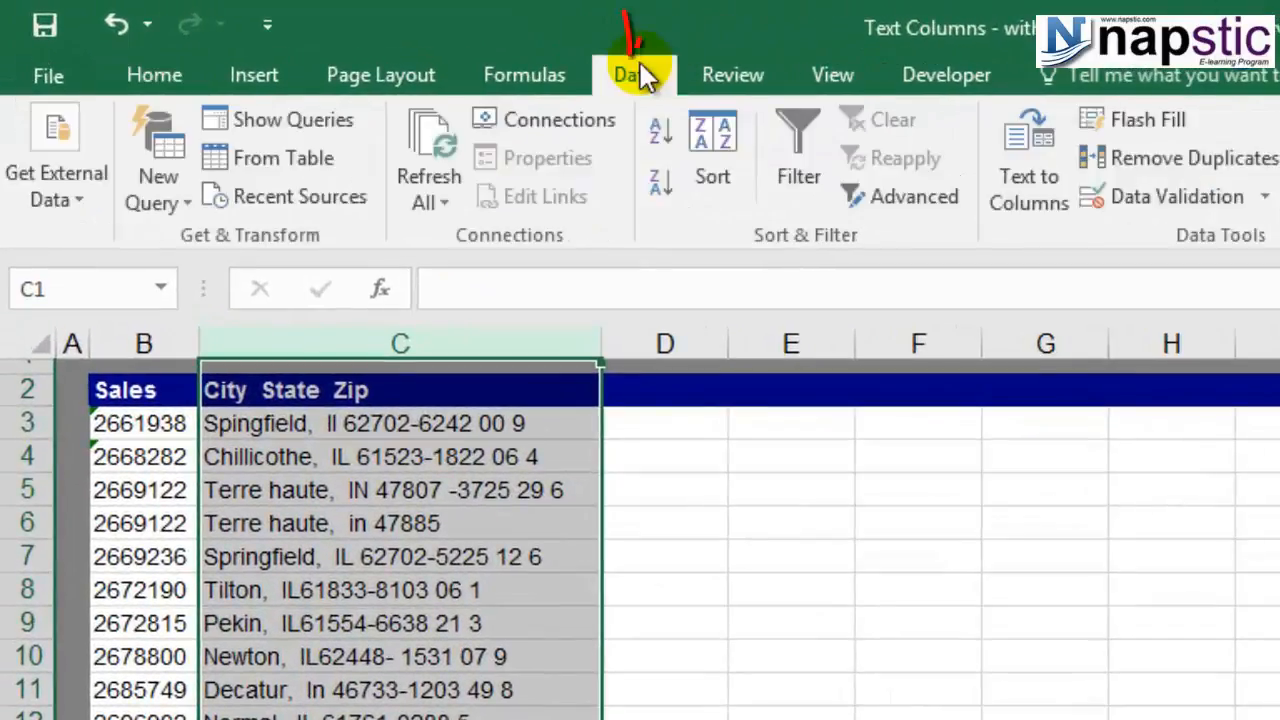
left_click(1022, 201)
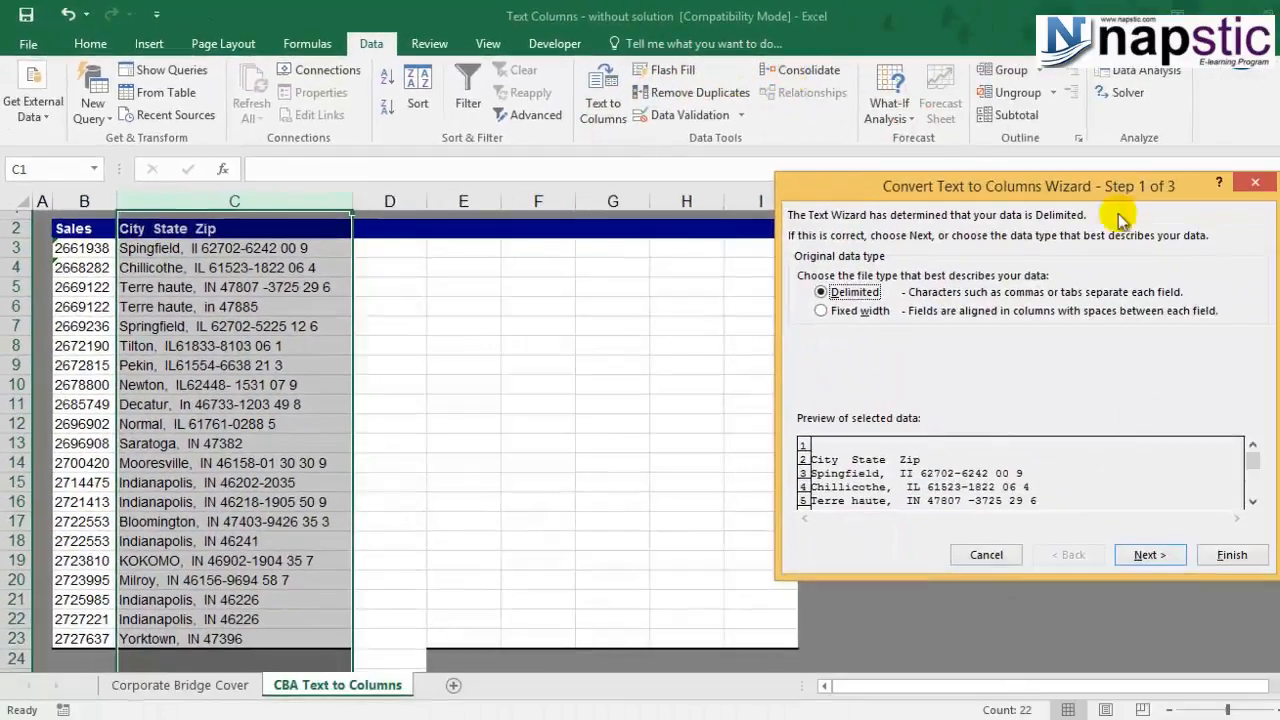
left_click_drag(986, 182, 937, 200)
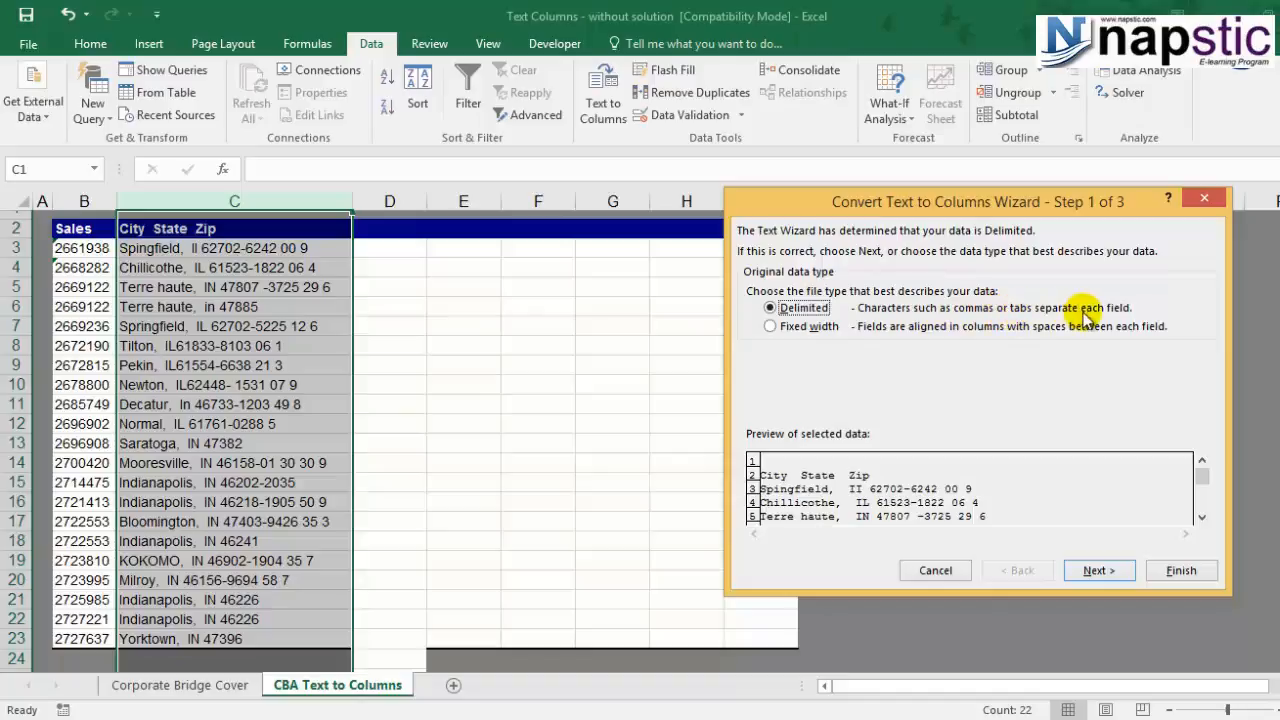
Step: Try a fixed-width split with a column break at about character 11, moving the break to about 13
left_click(790, 328)
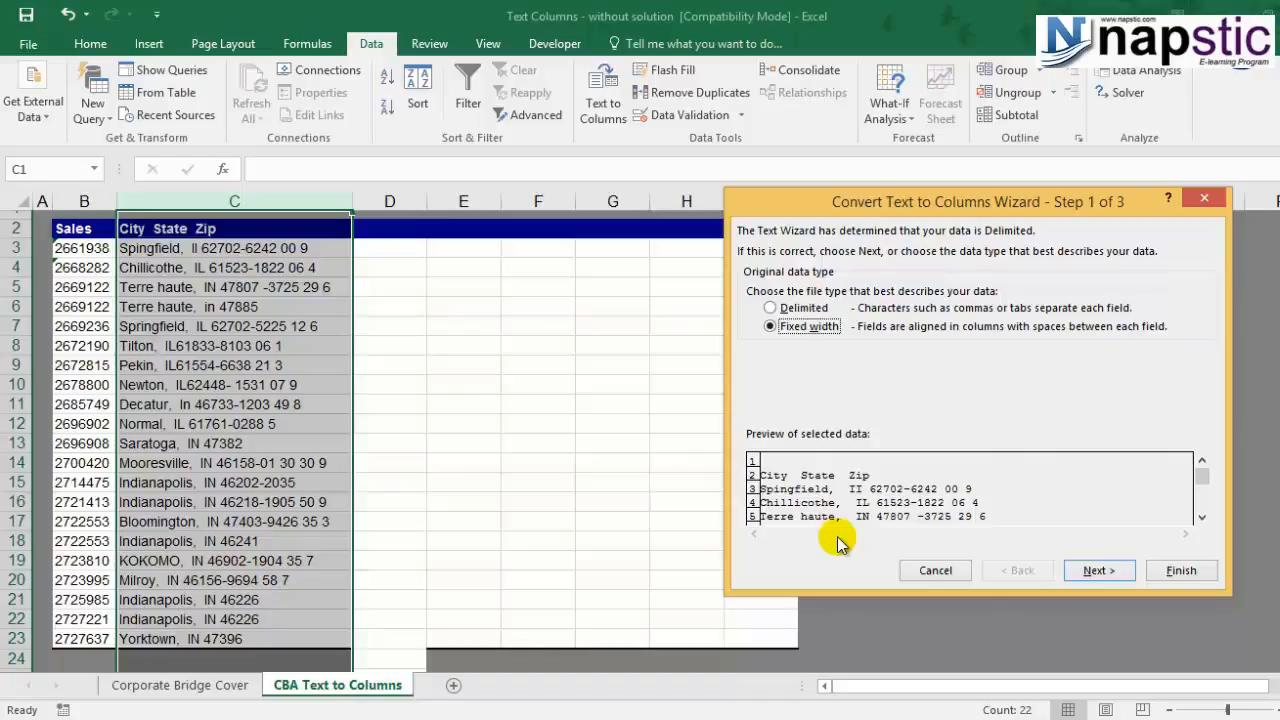
left_click(1094, 575)
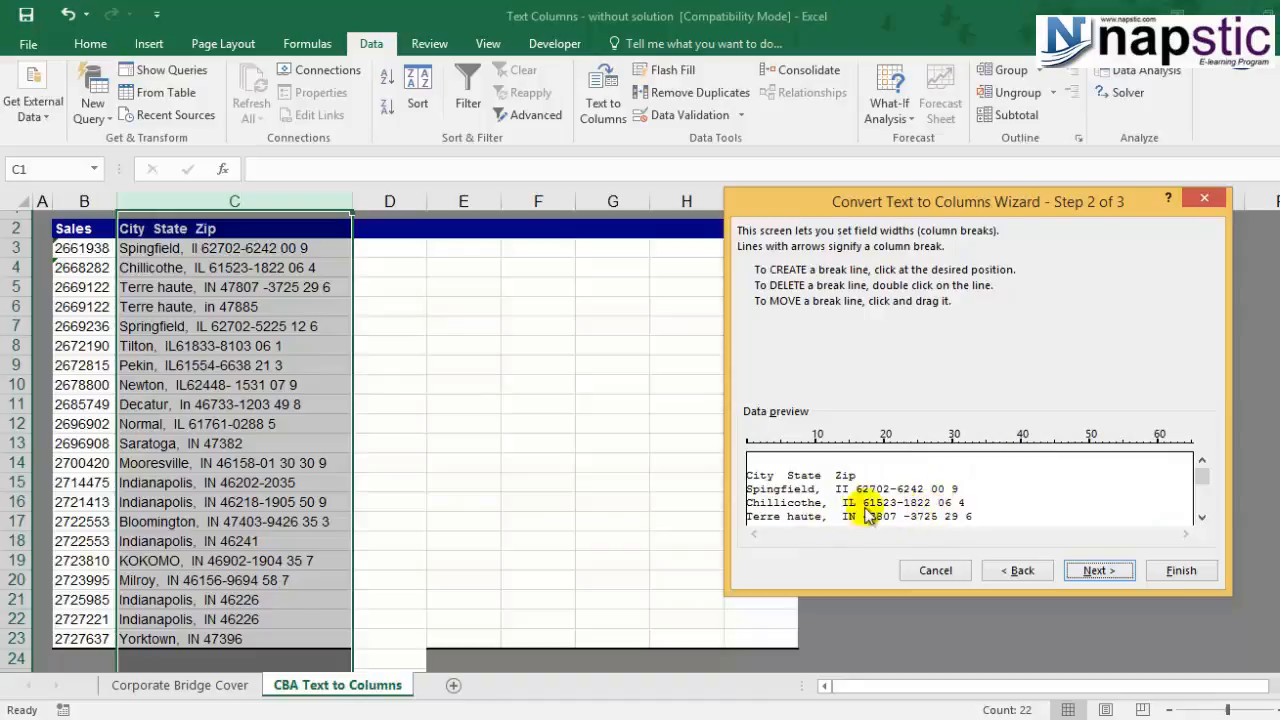
left_click(822, 450)
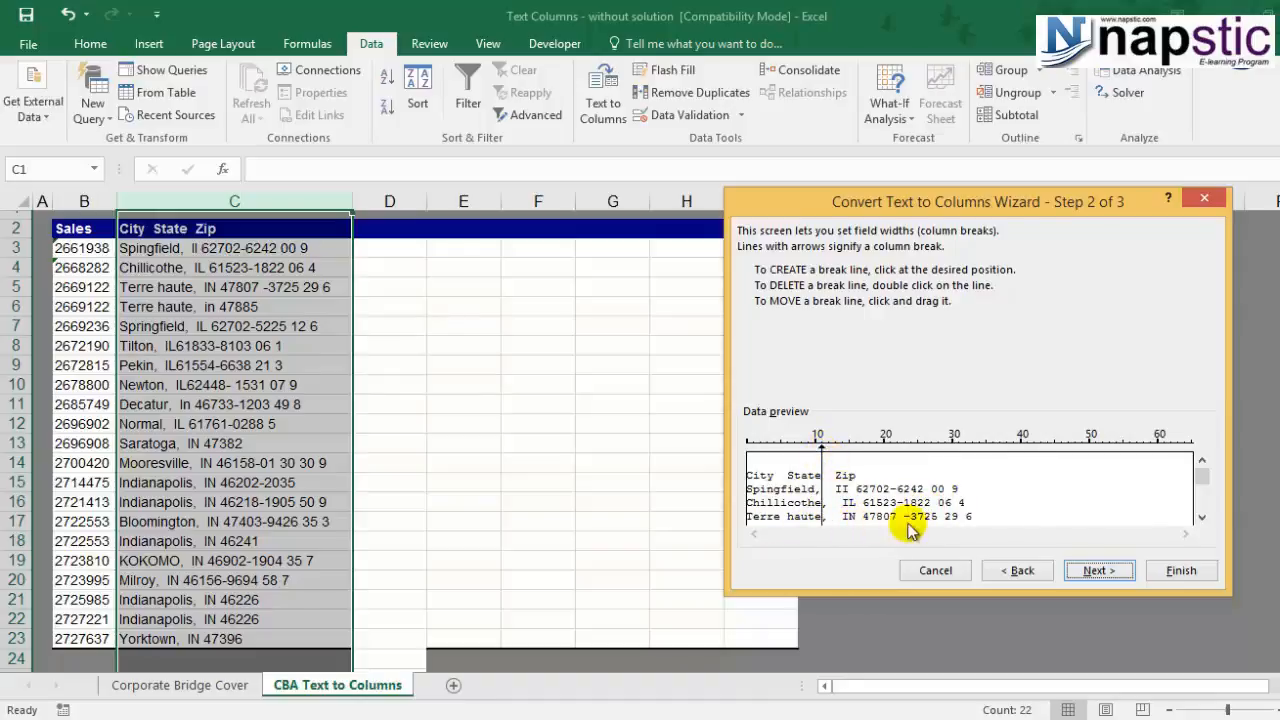
left_click(1201, 519)
left_click(1201, 519)
left_click(1201, 519)
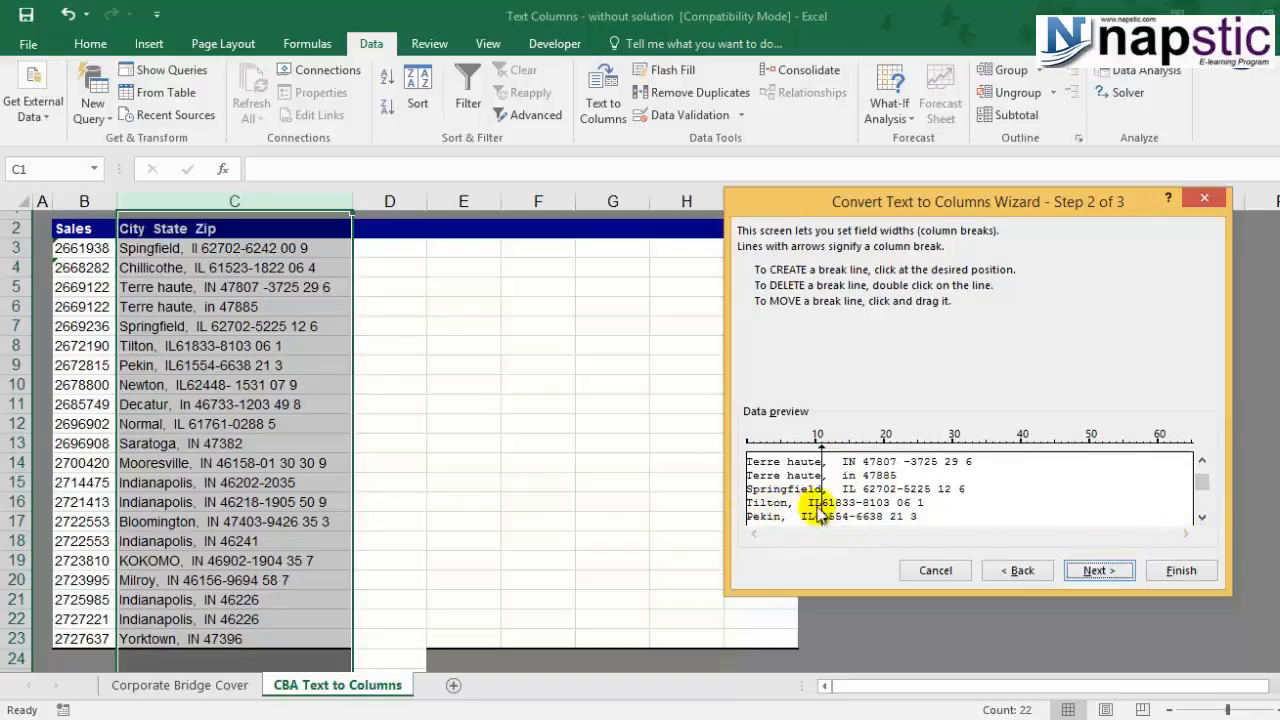
mouse_move(822, 449)
left_mouse_down()
mouse_move(805, 458)
mouse_move(835, 455)
left_mouse_up()
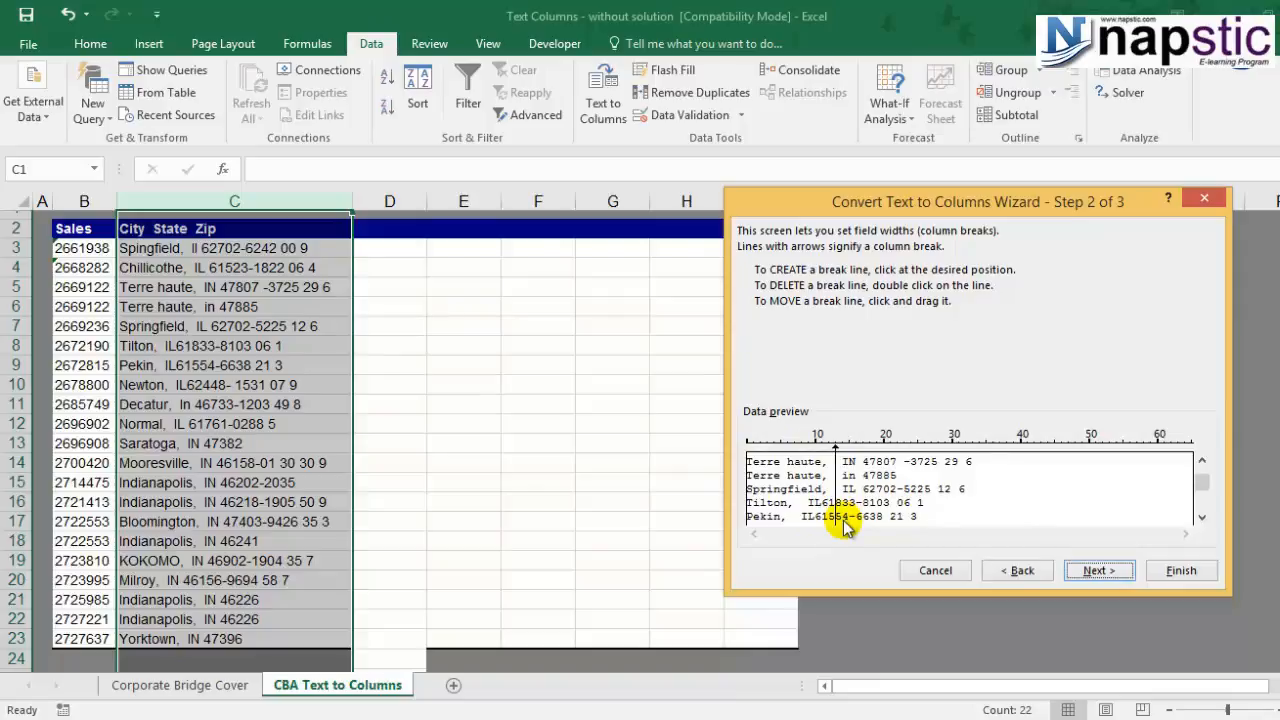
Step: Change the data type to Delimited and use Comma as the only delimiter, turning off Tab
left_click(1020, 572)
left_click(772, 307)
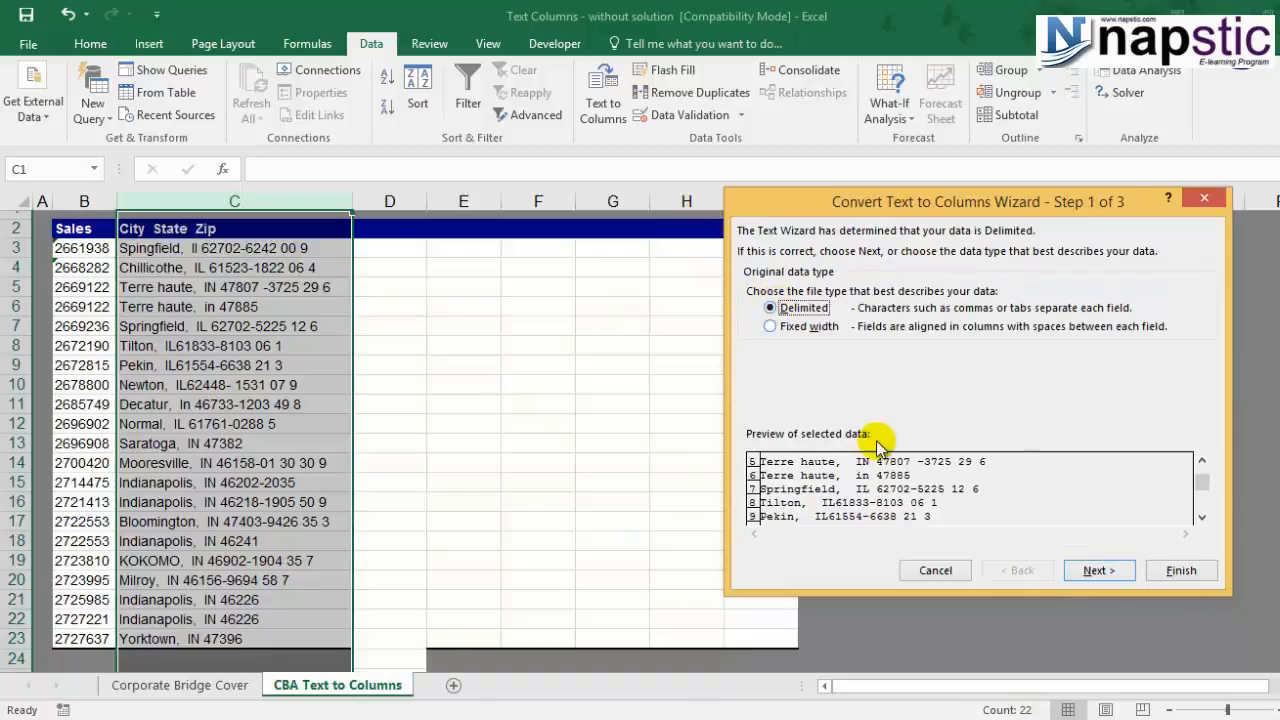
left_click(1097, 572)
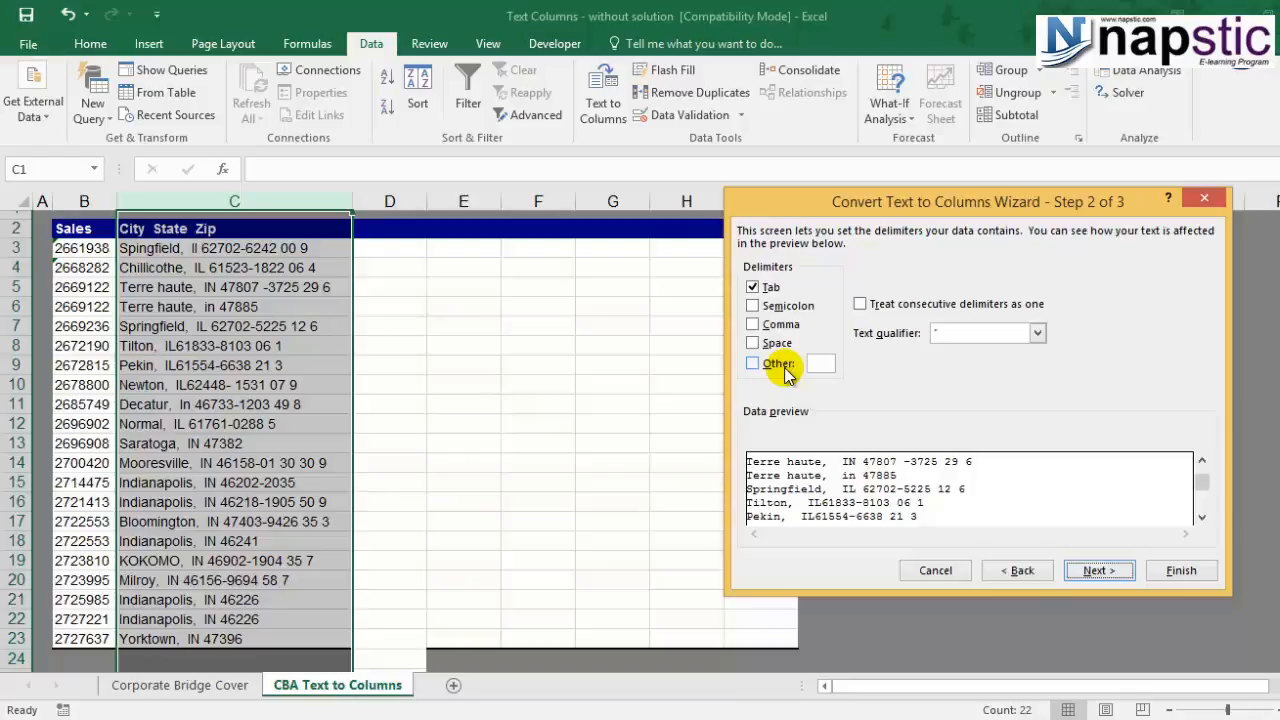
left_click(754, 324)
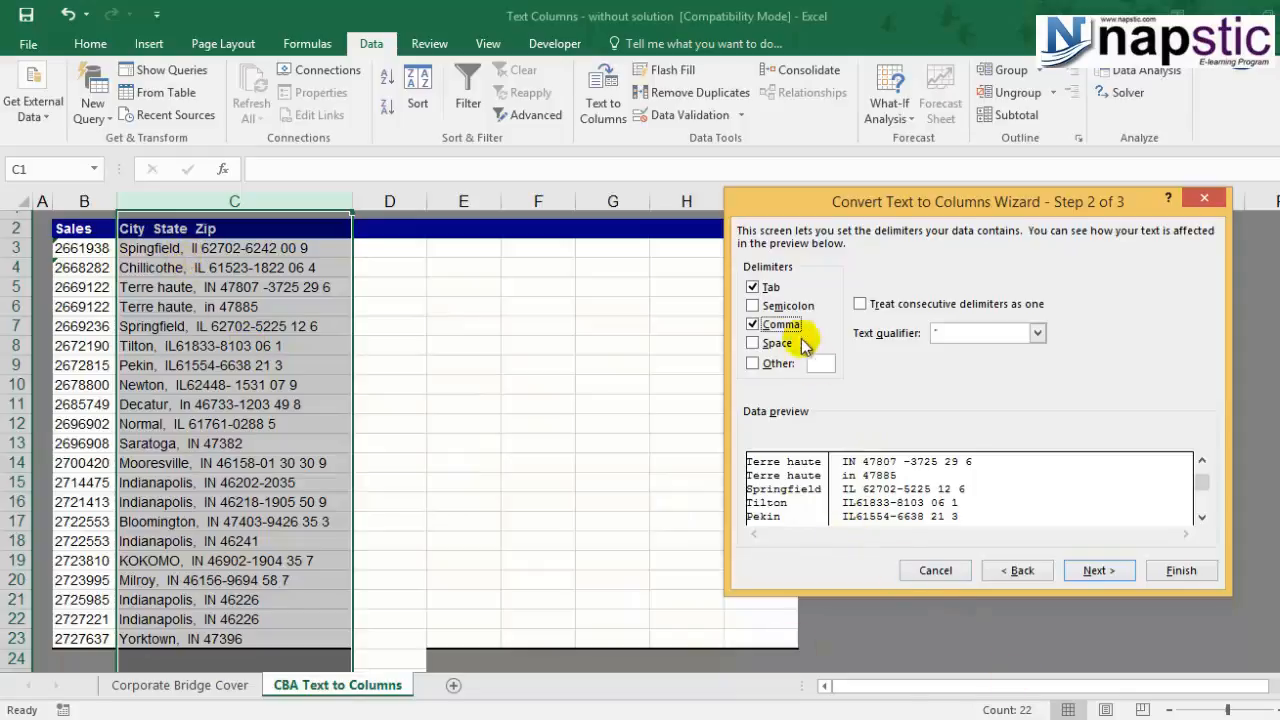
left_click(753, 287)
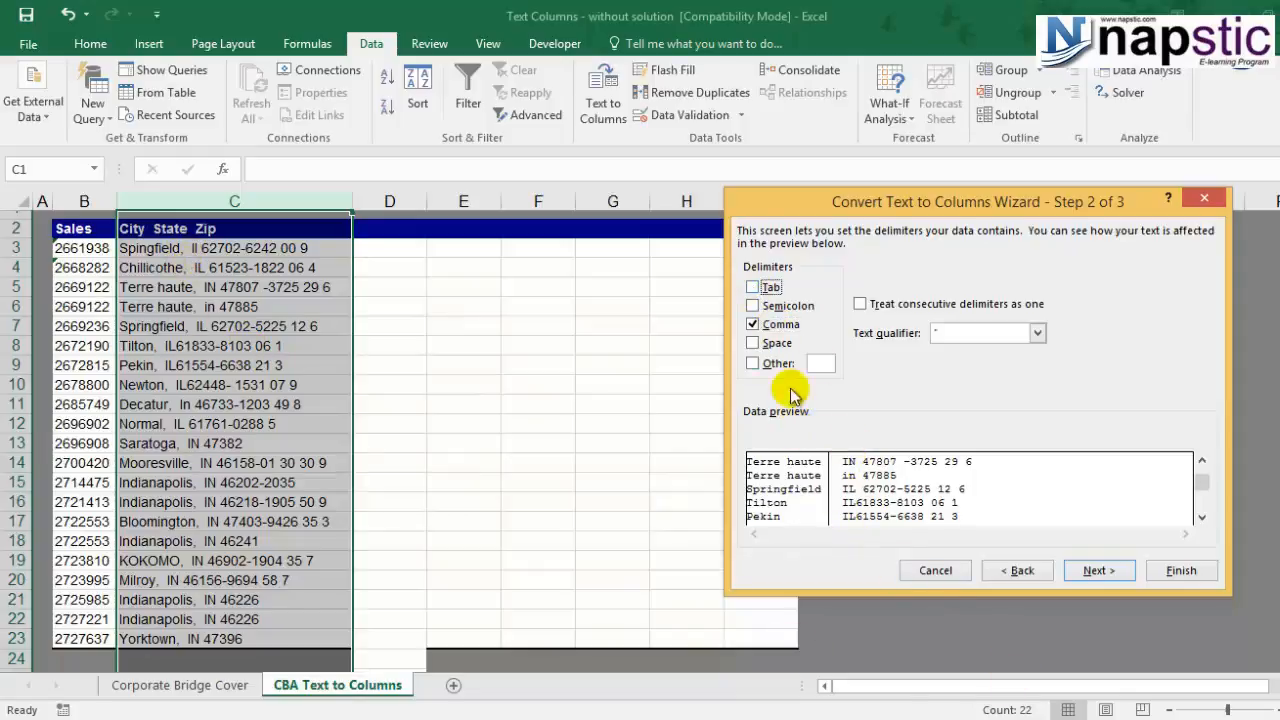
Step: Review the data preview to check how the comma delimiter splits the rows
left_click(1203, 517)
left_click(1203, 517)
left_click(1203, 517)
left_click(1203, 517)
left_click(1203, 517)
left_click(1203, 517)
left_click(1203, 517)
left_click(1203, 517)
left_click(1203, 517)
left_click(1203, 462)
left_click(1203, 462)
left_click(1203, 462)
left_click(1203, 462)
left_click(1203, 462)
left_click(1203, 462)
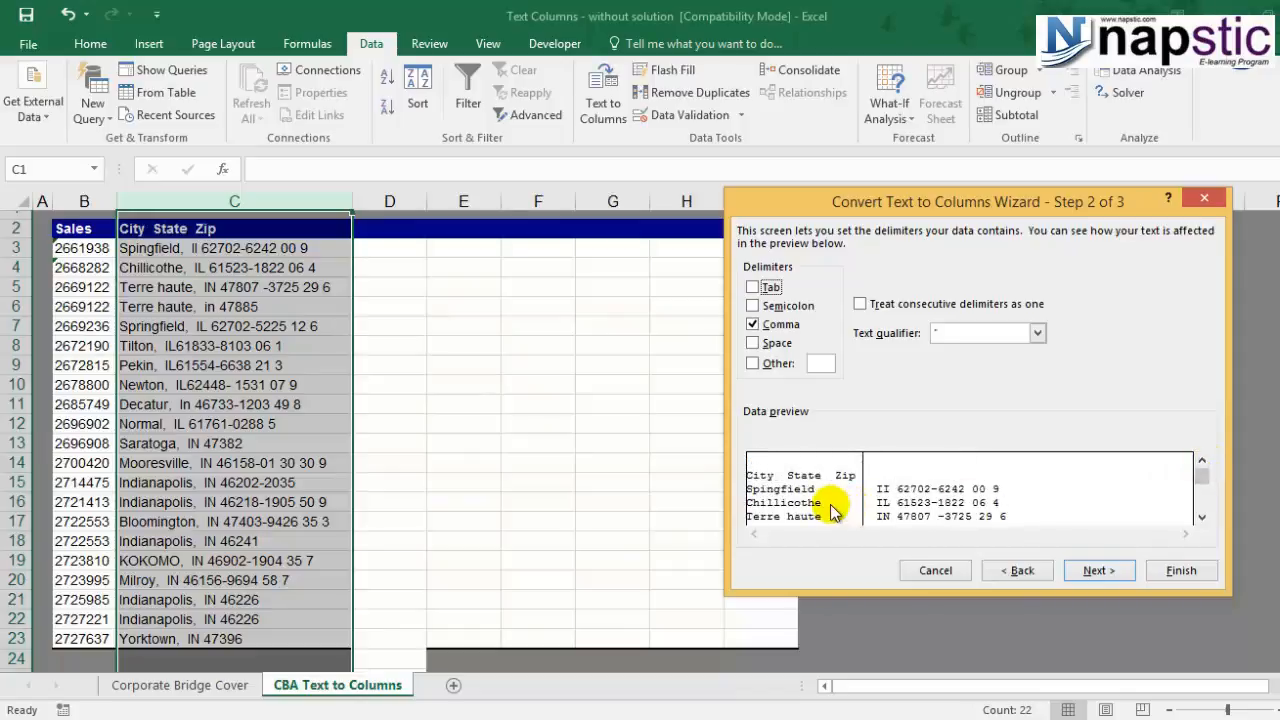
left_click(1202, 518)
left_click(1202, 518)
left_click(1202, 518)
left_click(1202, 518)
left_click(1202, 518)
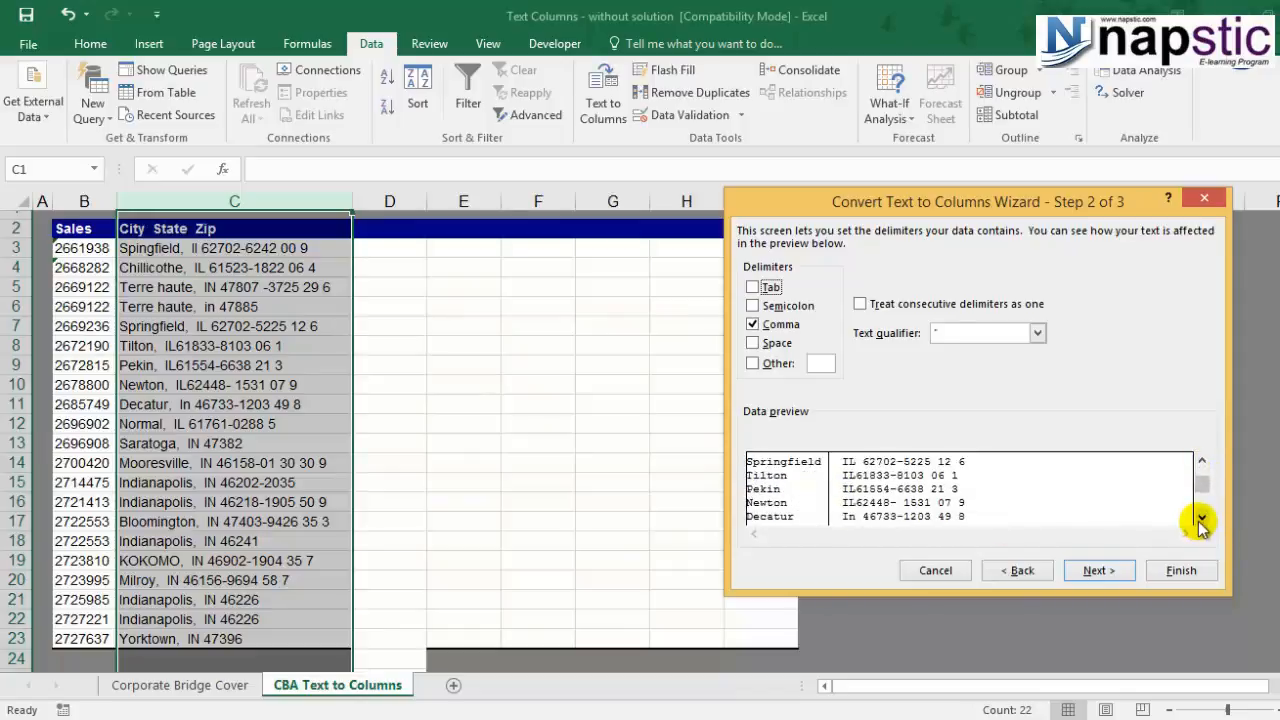
Step: Finish the comma-delimited split with General column format and destination $C$1, replacing the existing data
left_click(1096, 569)
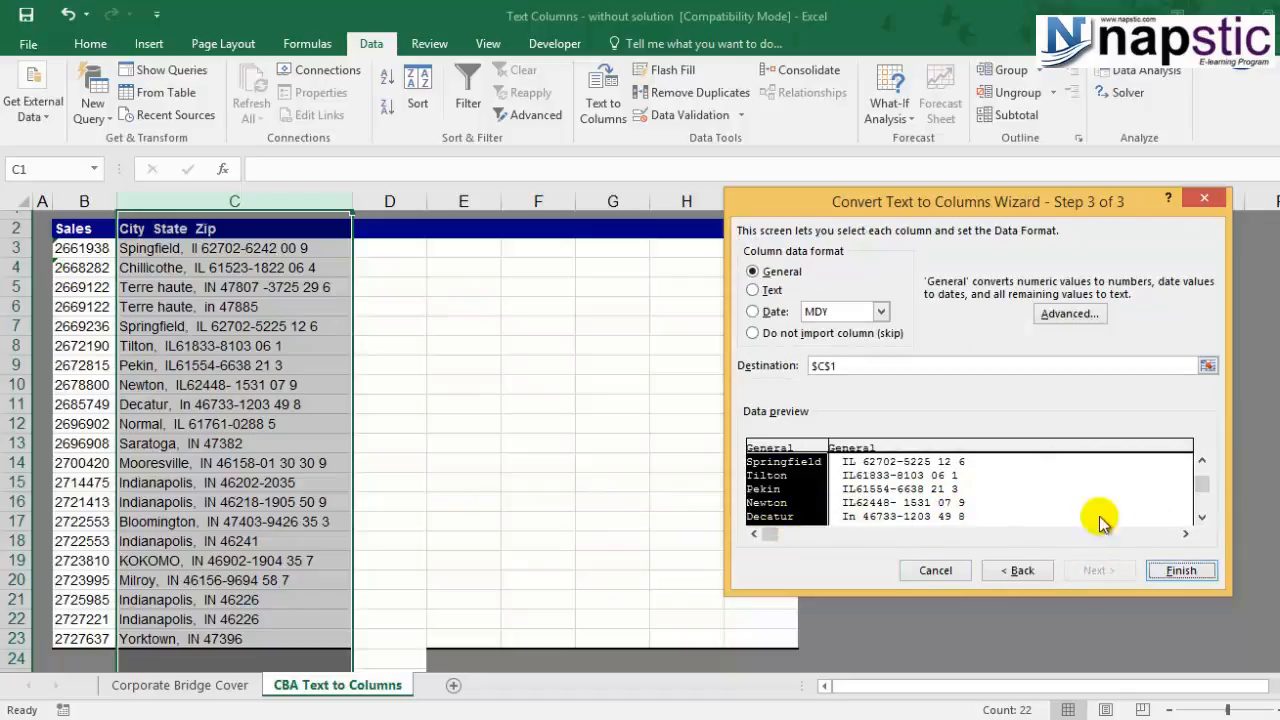
left_click(1181, 570)
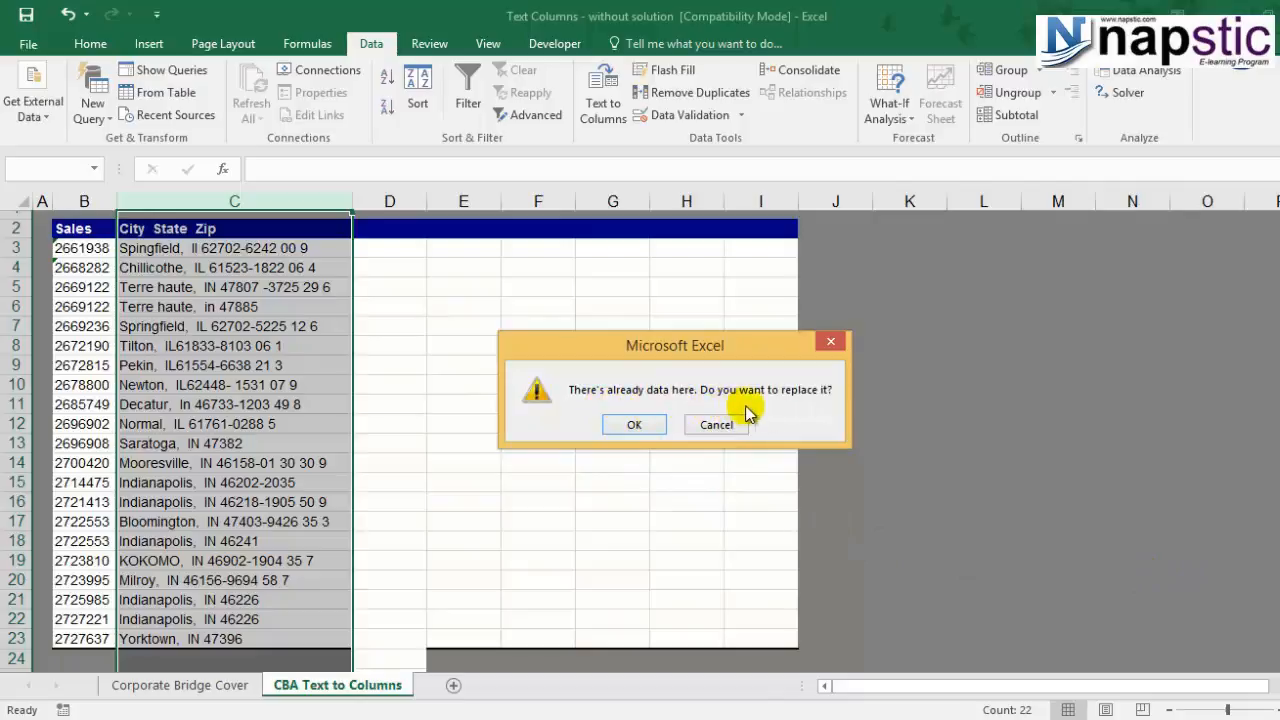
left_click(642, 427)
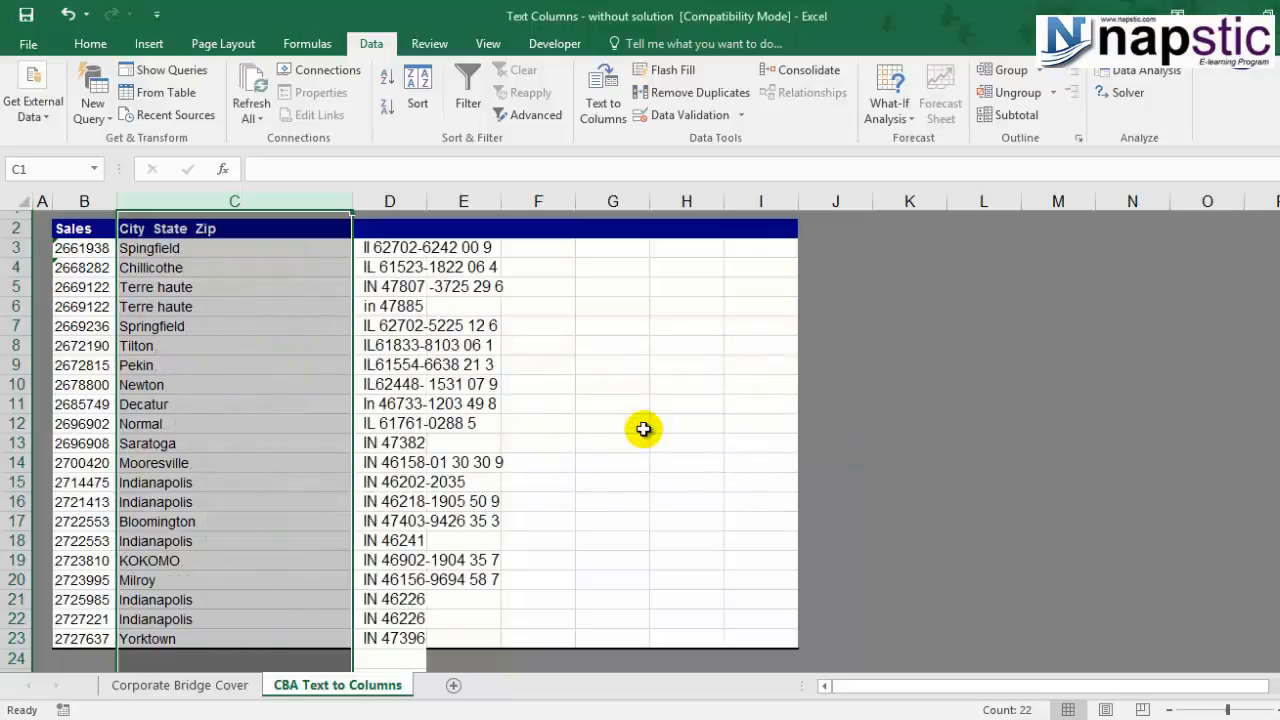
Step: Examine the split results, comparing the city names in column C with the state and zip text in column D
left_click(425, 428)
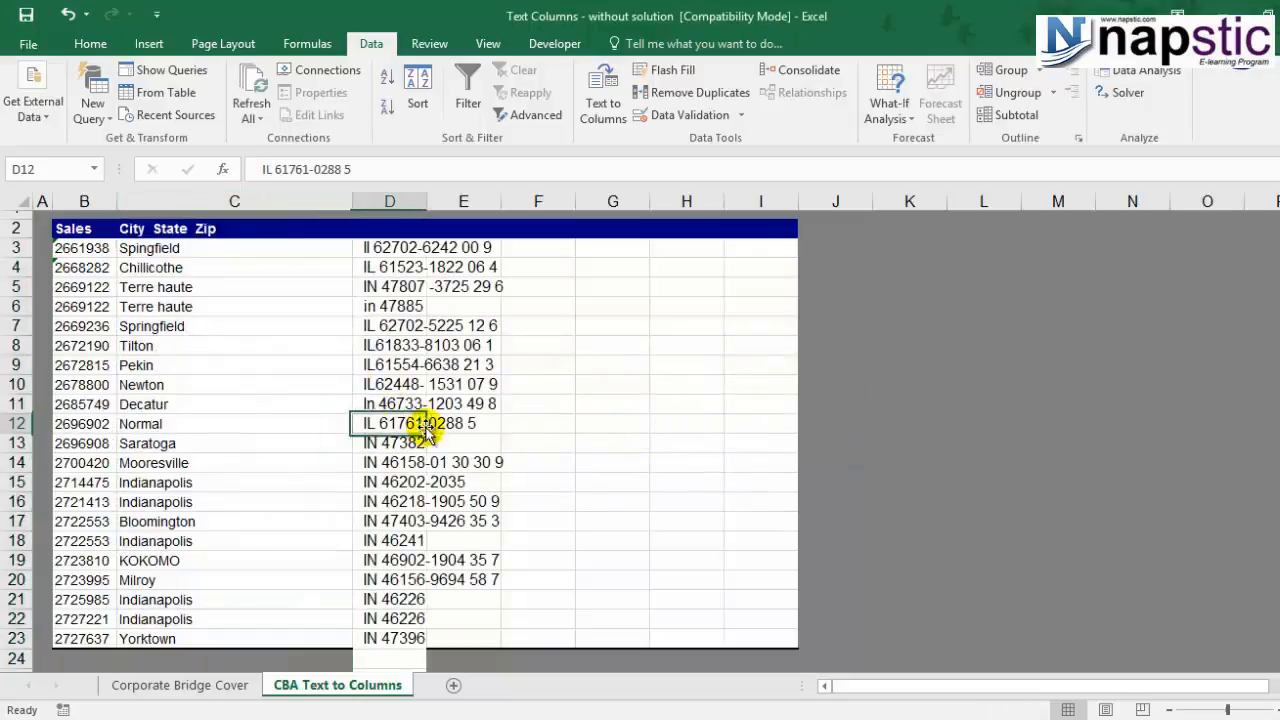
left_click(276, 317)
left_click(236, 252)
left_click(234, 304)
left_click(314, 347)
left_click(236, 424)
left_click(223, 504)
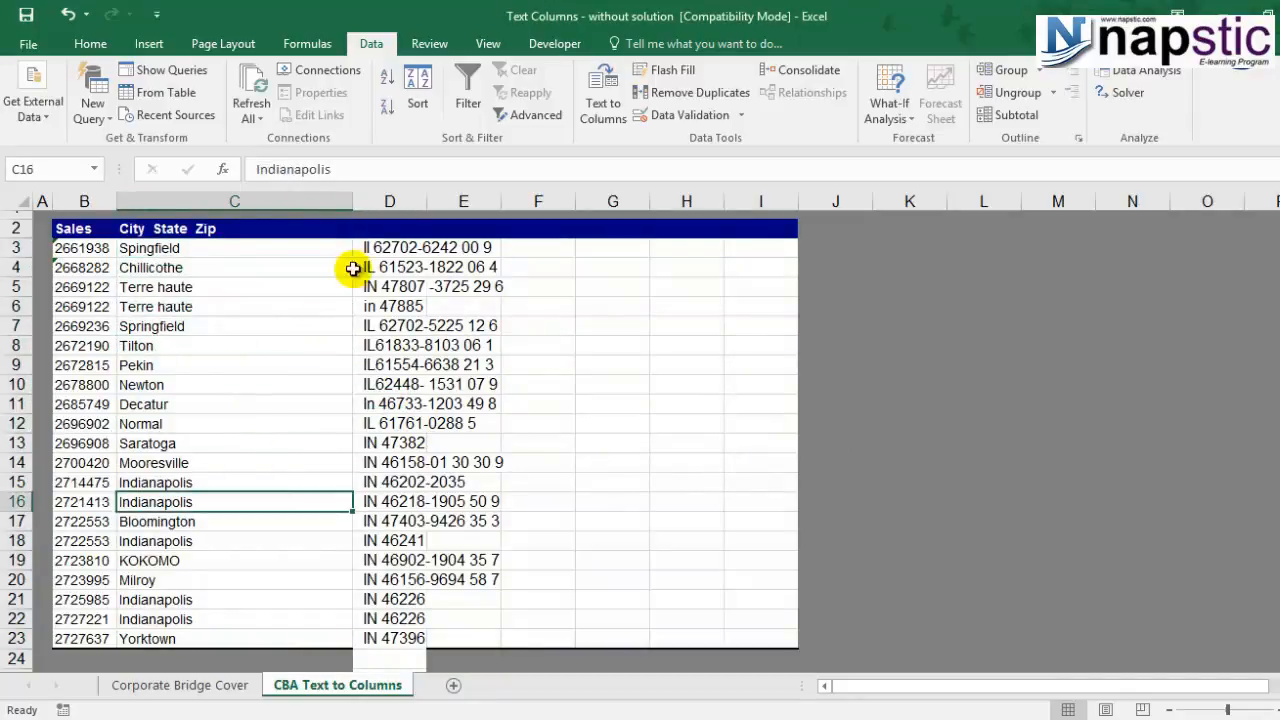
Step: Autofit the width of column C and shorten its header in C2 to City
double_click(352, 201)
left_click(193, 229)
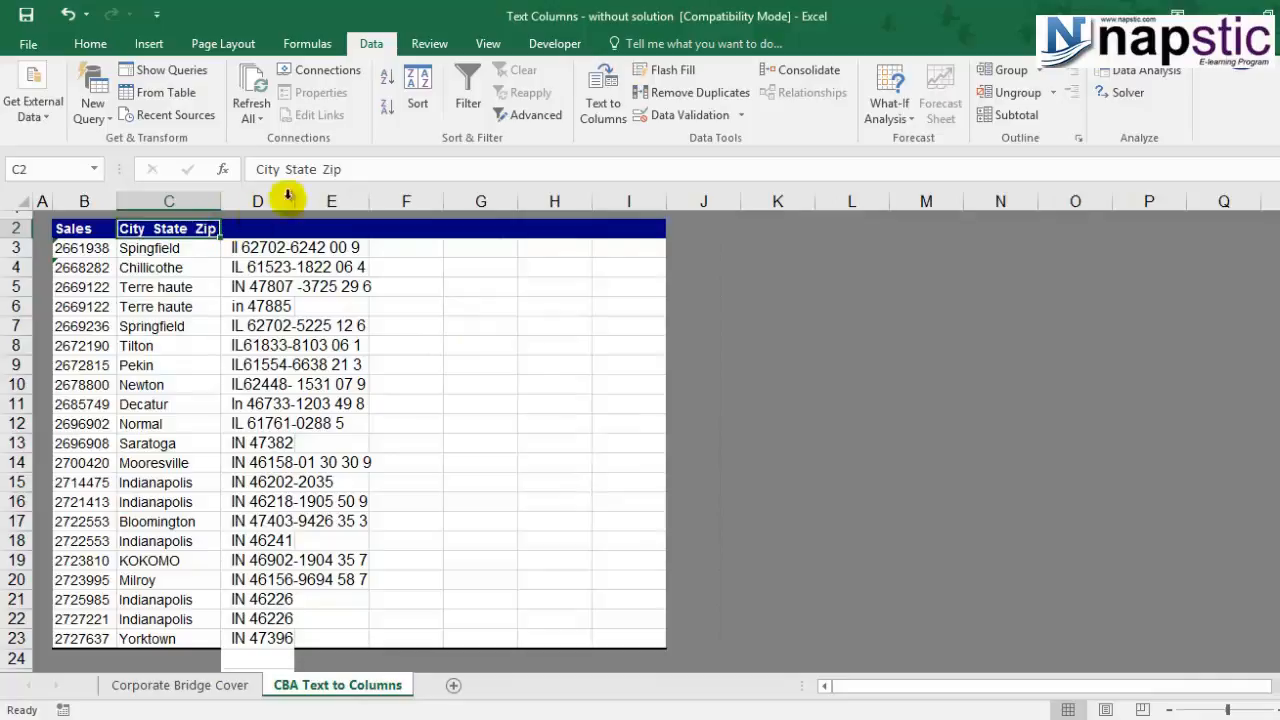
left_click_drag(286, 169, 406, 169)
key("BackSpace")
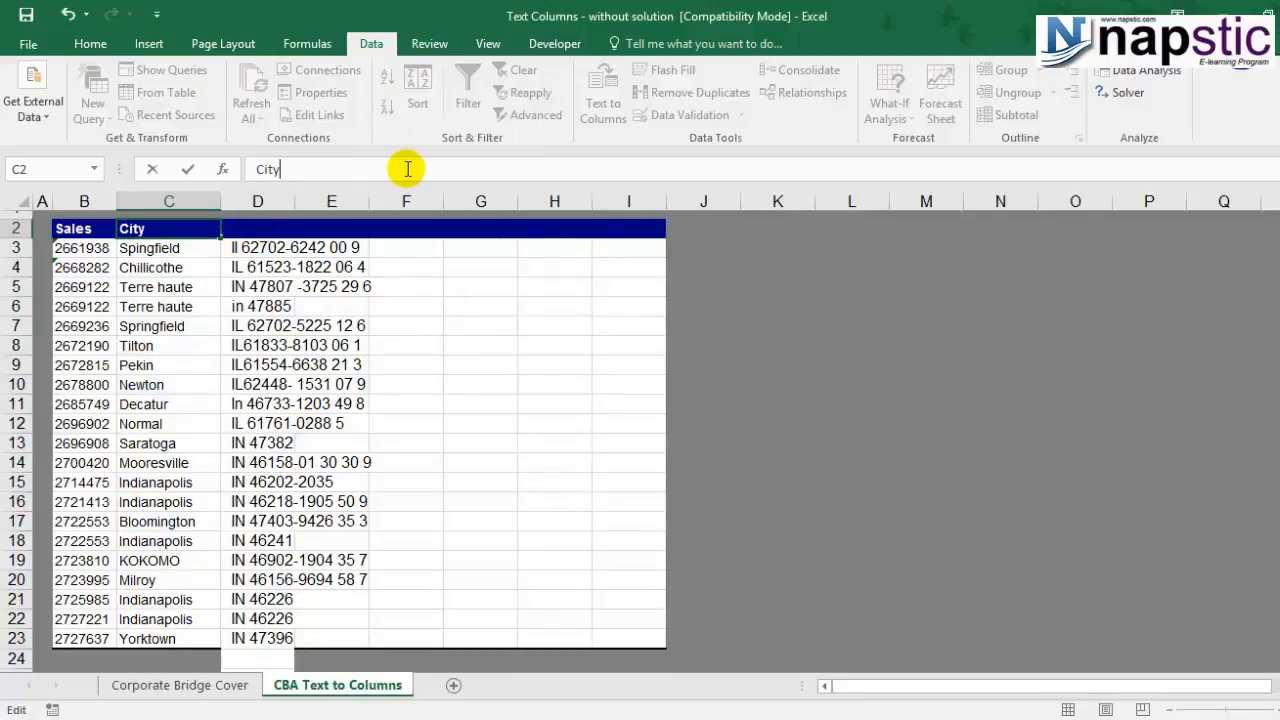
left_click(505, 345)
Step: Examine the contents of D3 to distinguish the state code from the zip part, leaving the cell unchanged
left_click(275, 245)
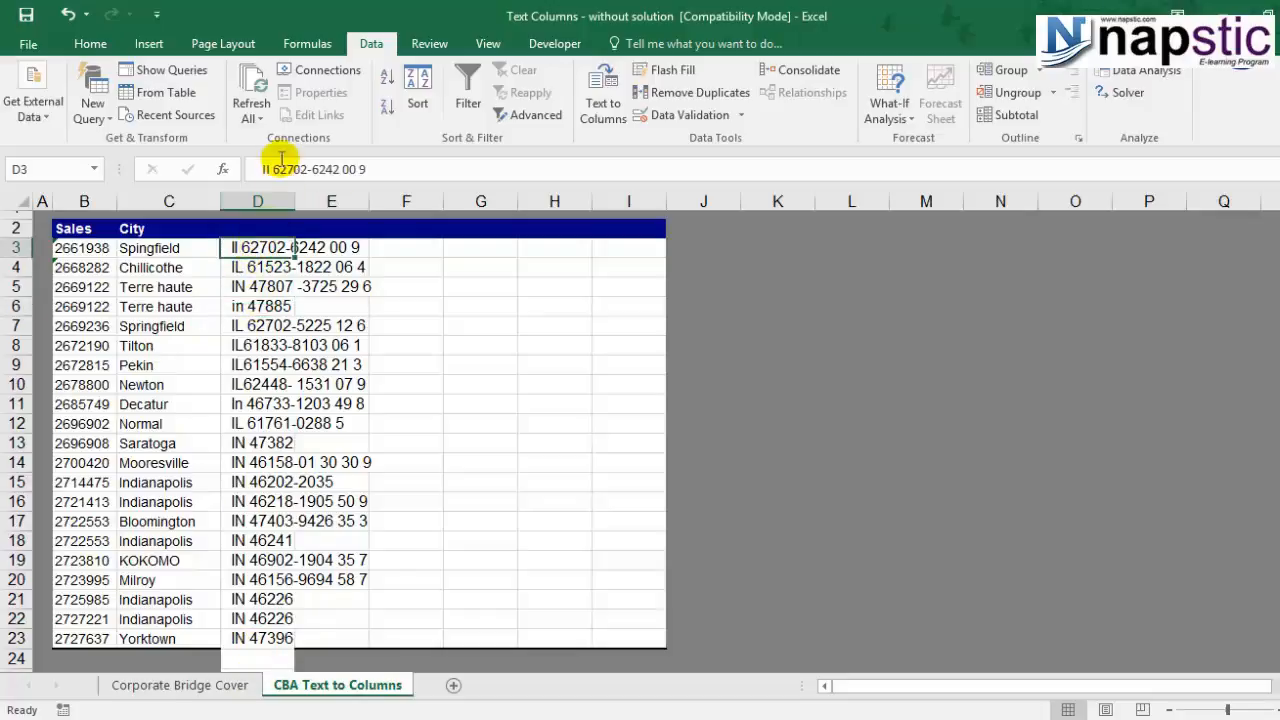
left_click_drag(271, 174, 252, 175)
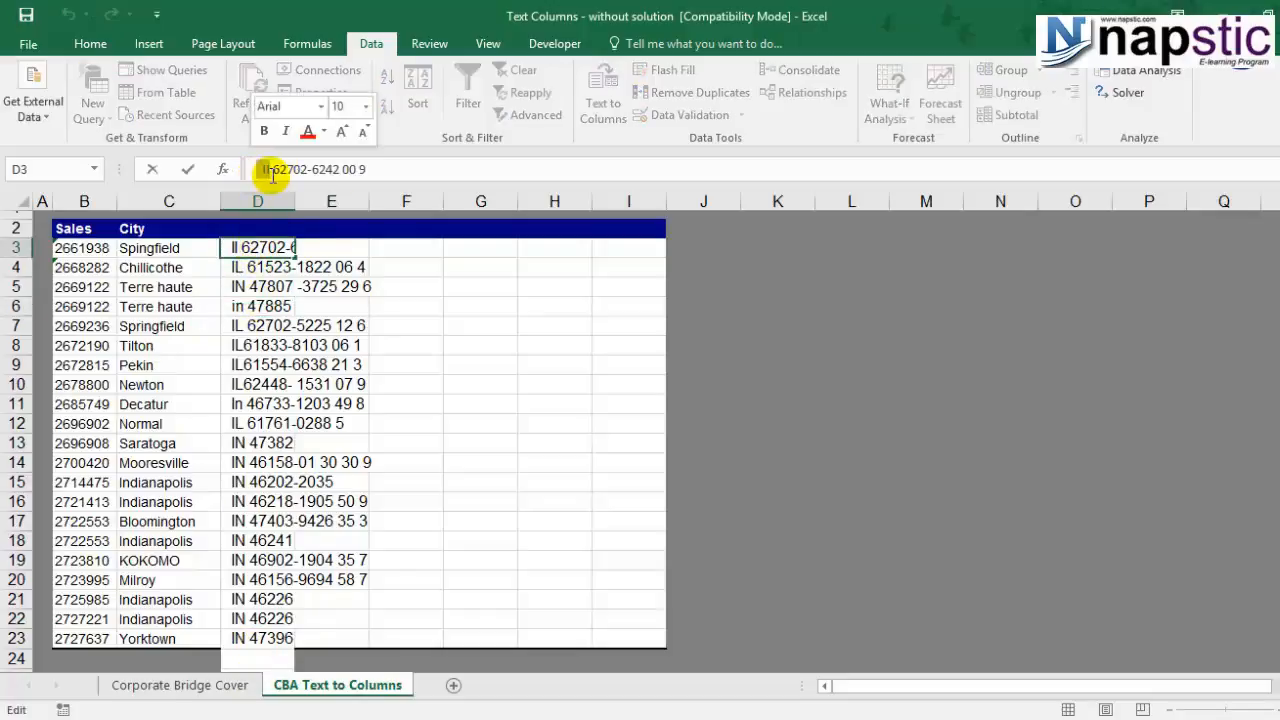
left_click(286, 172)
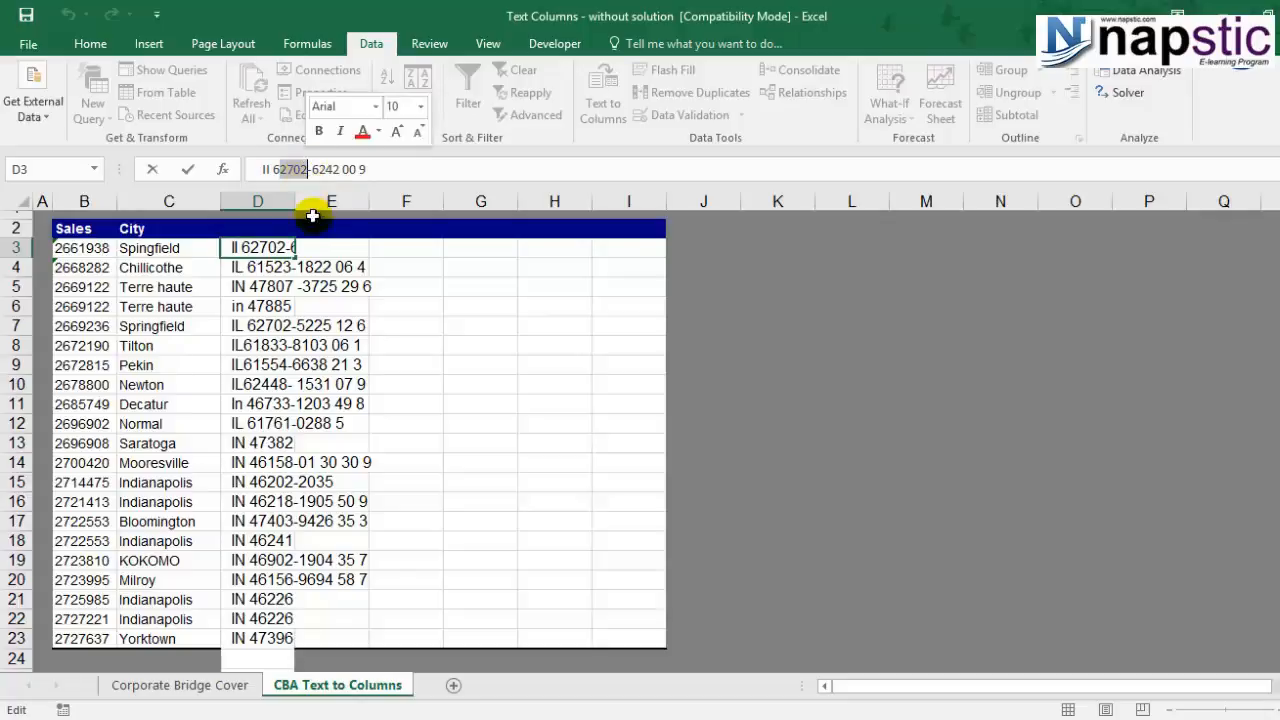
left_click_drag(273, 171, 389, 179)
left_click(411, 322)
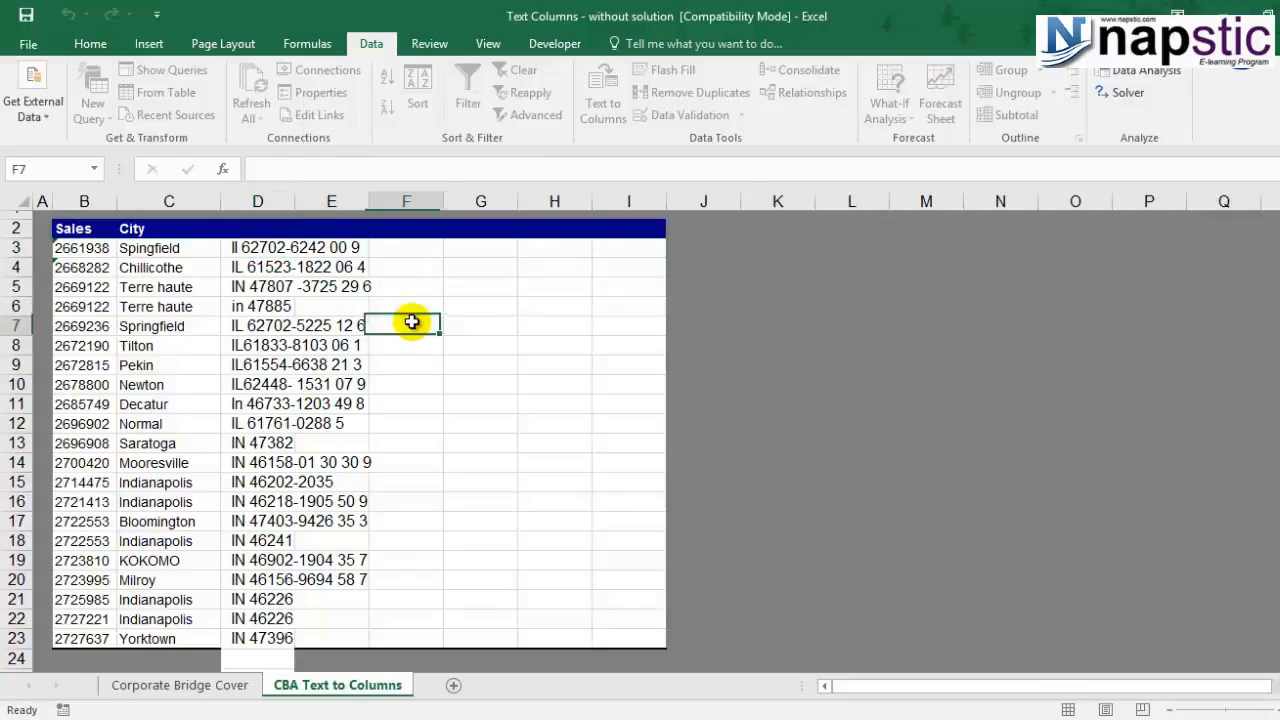
left_click(286, 248)
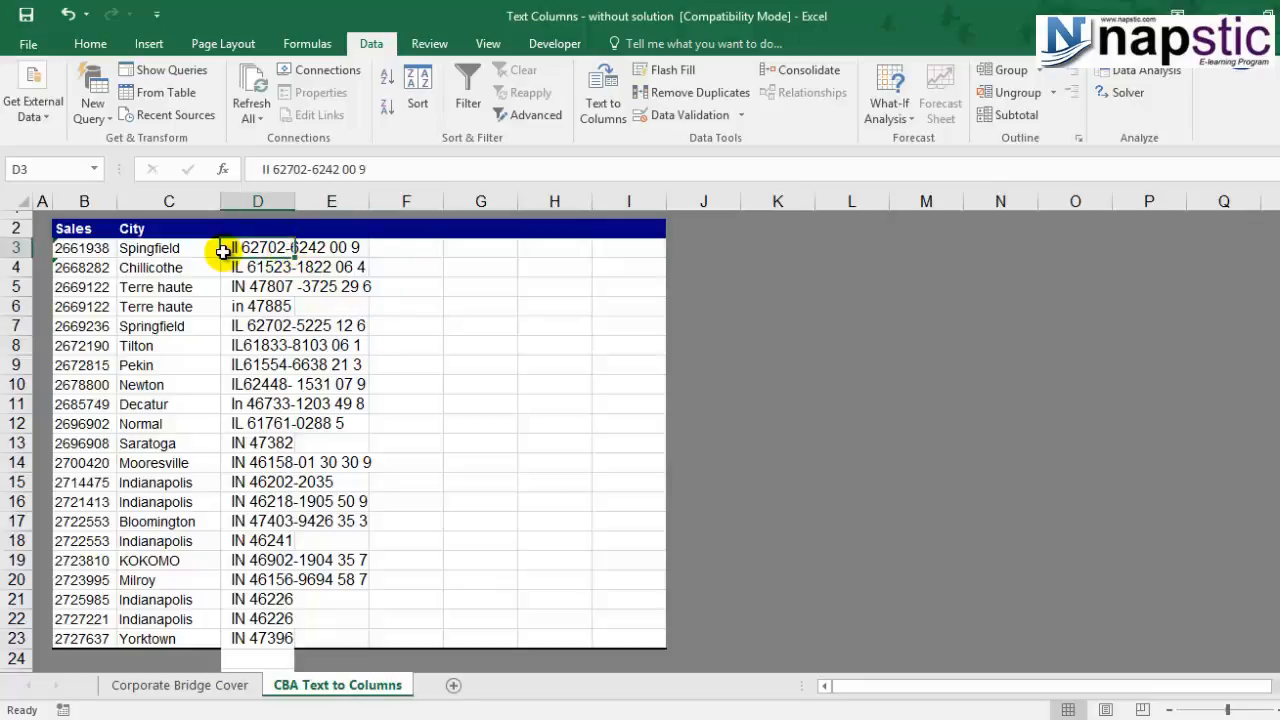
Step: Start a Text to Columns conversion of the whole of column D using the Fixed width data type
left_click(266, 197)
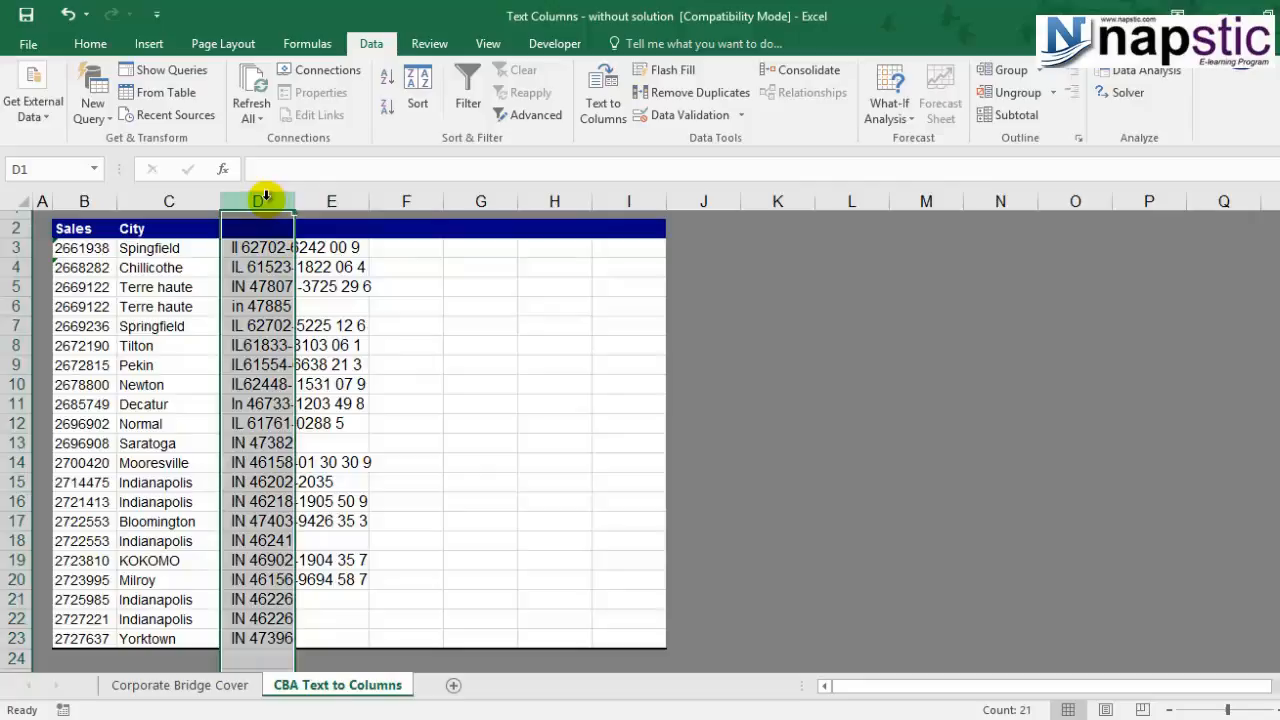
left_click(603, 116)
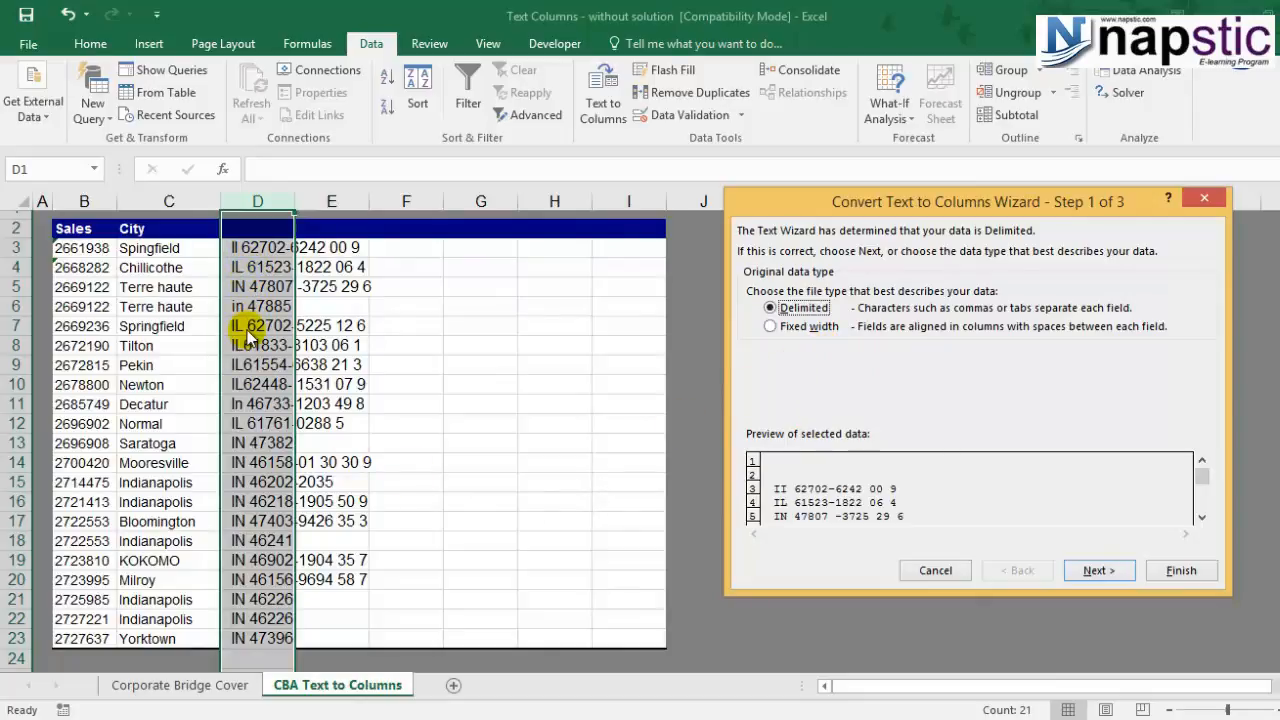
left_click(787, 328)
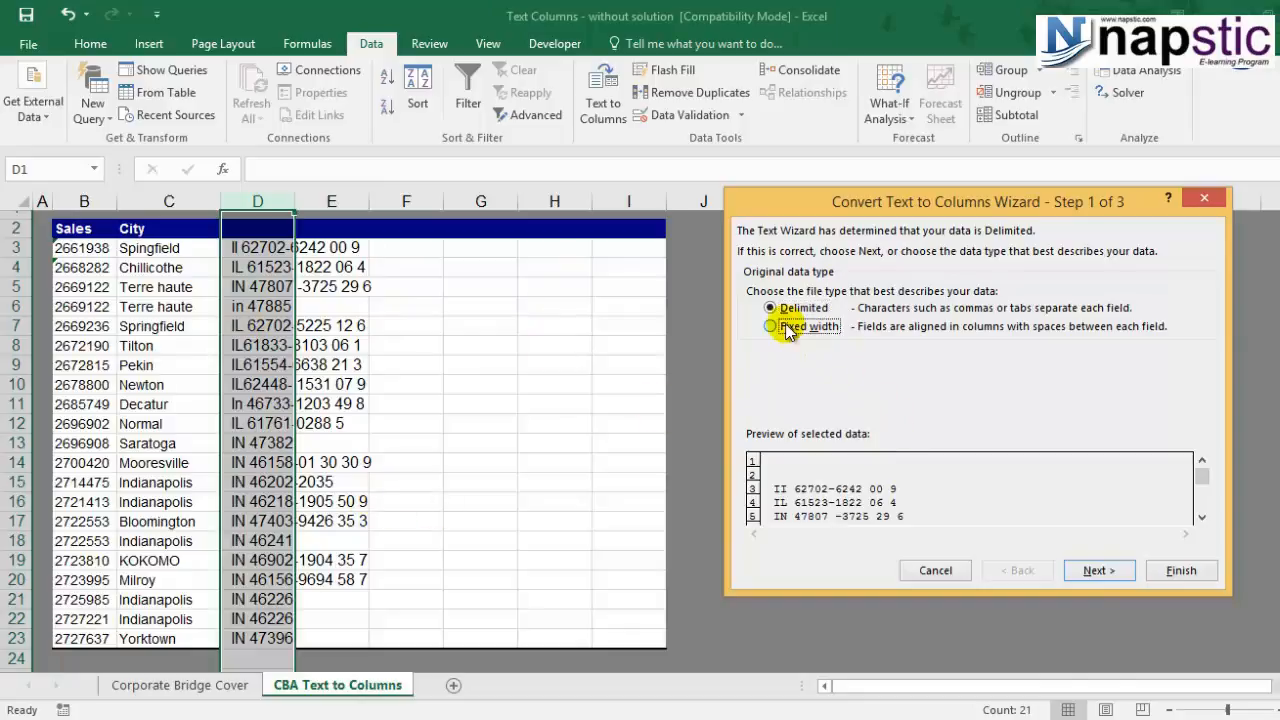
left_click(1098, 570)
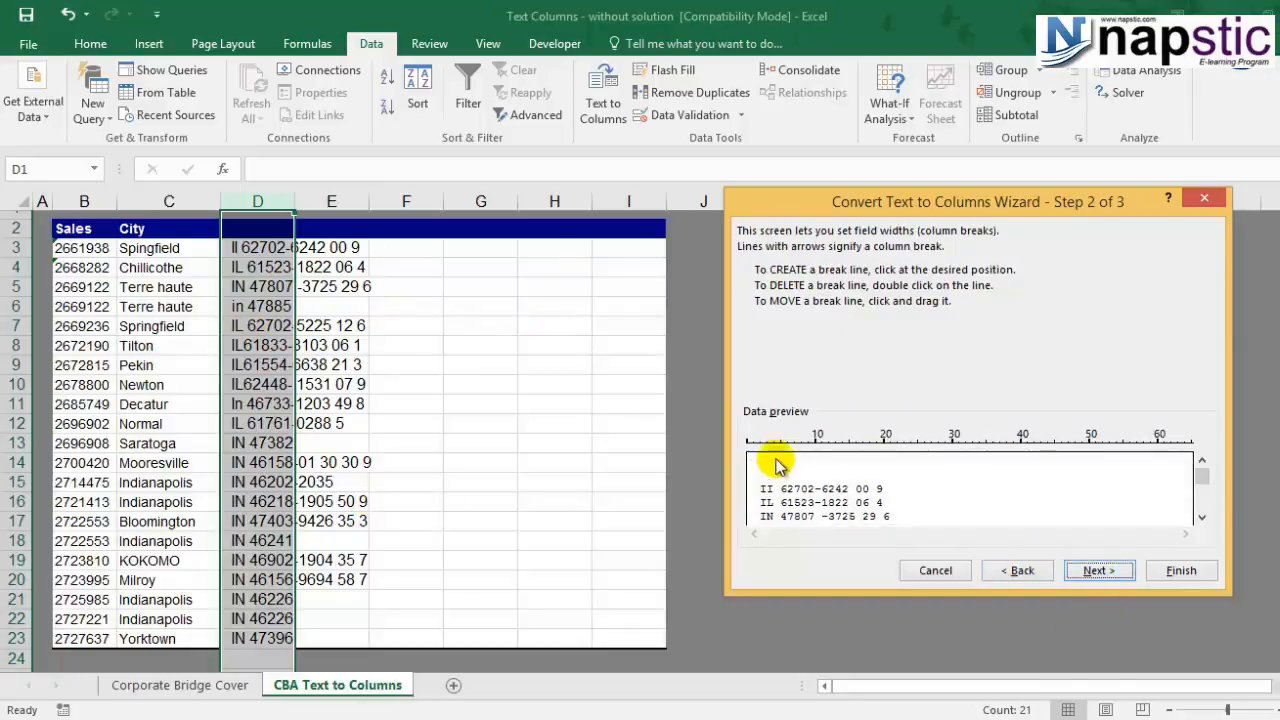
Step: Place a column break at about character 4, right after the state codes, and check it against all rows in the preview
left_click(1202, 517)
left_click(1202, 517)
left_click(1202, 517)
left_click(1202, 517)
left_click(1202, 517)
left_click(1202, 517)
left_click(1202, 517)
left_click(1202, 517)
left_click(1202, 517)
left_click(1202, 517)
left_click(1202, 517)
left_click(1202, 517)
left_click(1202, 517)
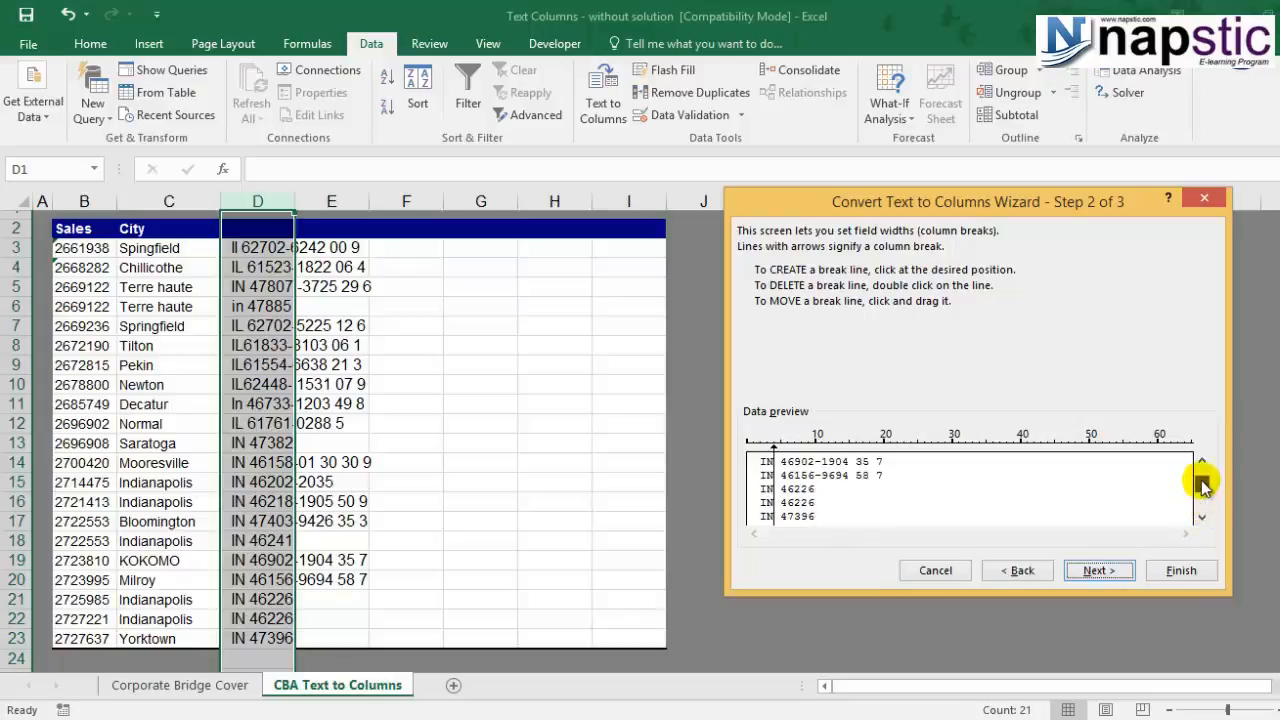
left_click(1203, 476)
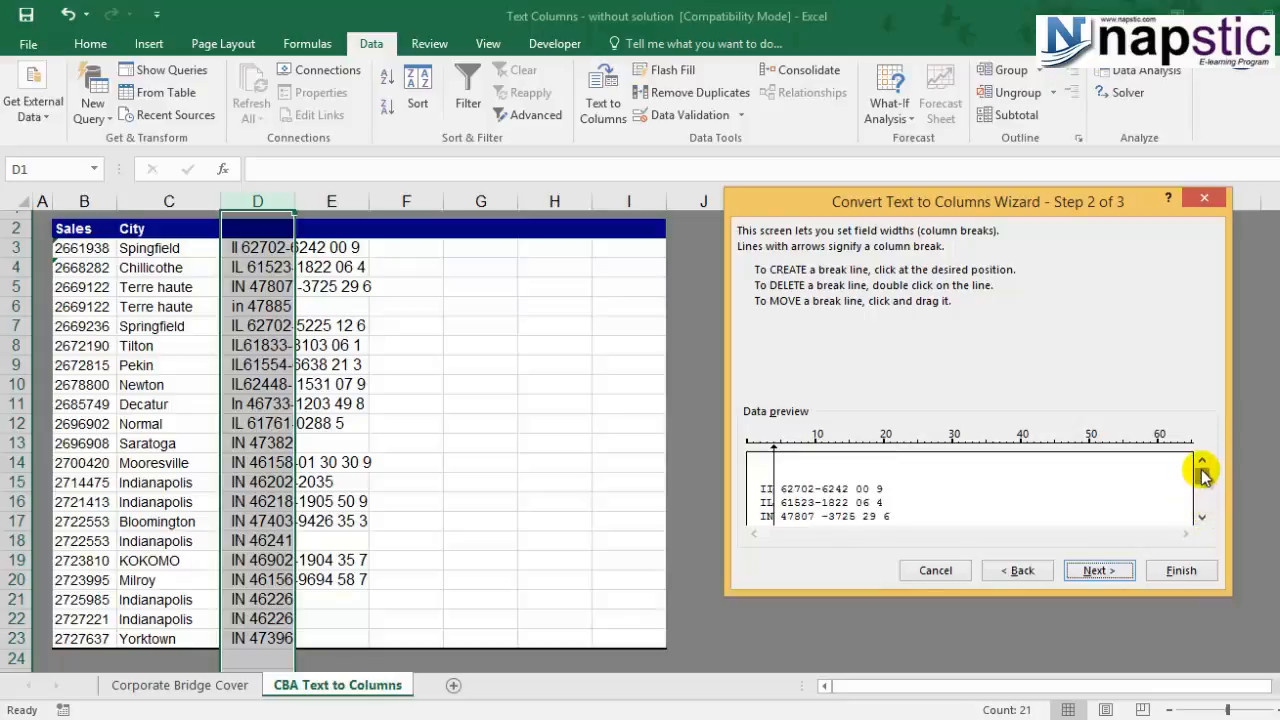
Step: Finish the fixed-width split with General column format and destination $D$1, replacing the existing data
left_click(1100, 570)
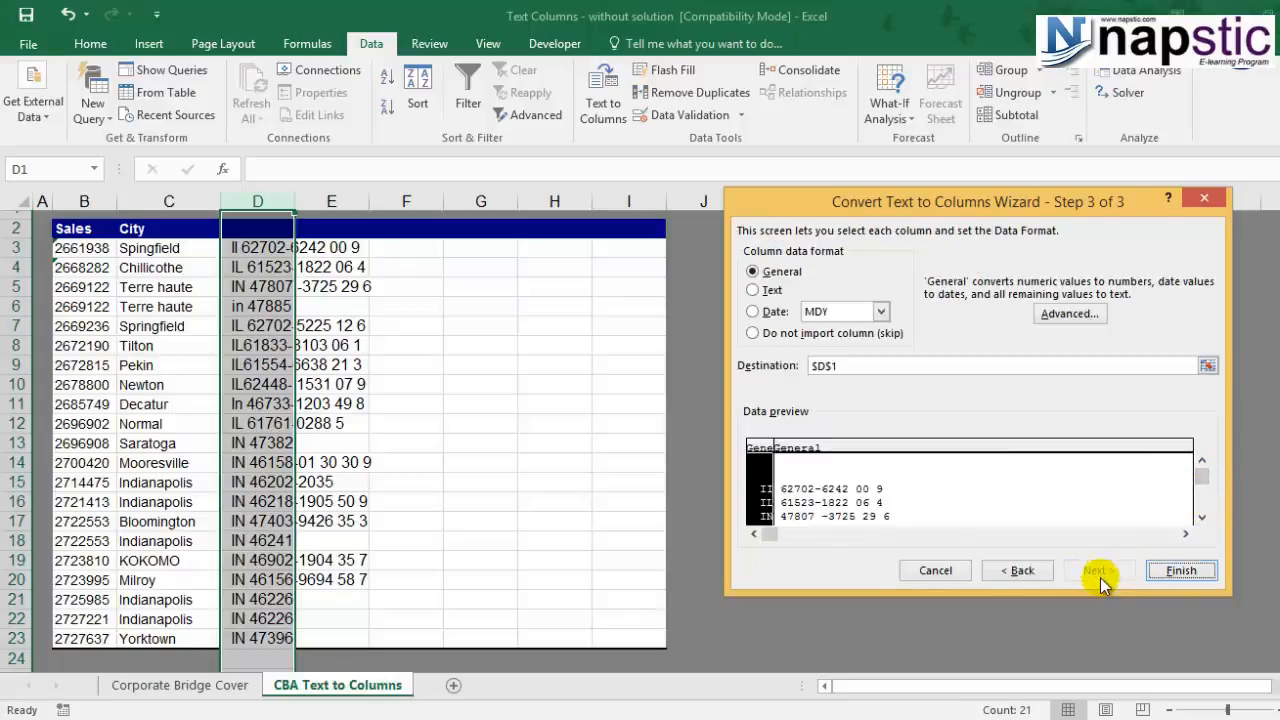
left_click(1170, 571)
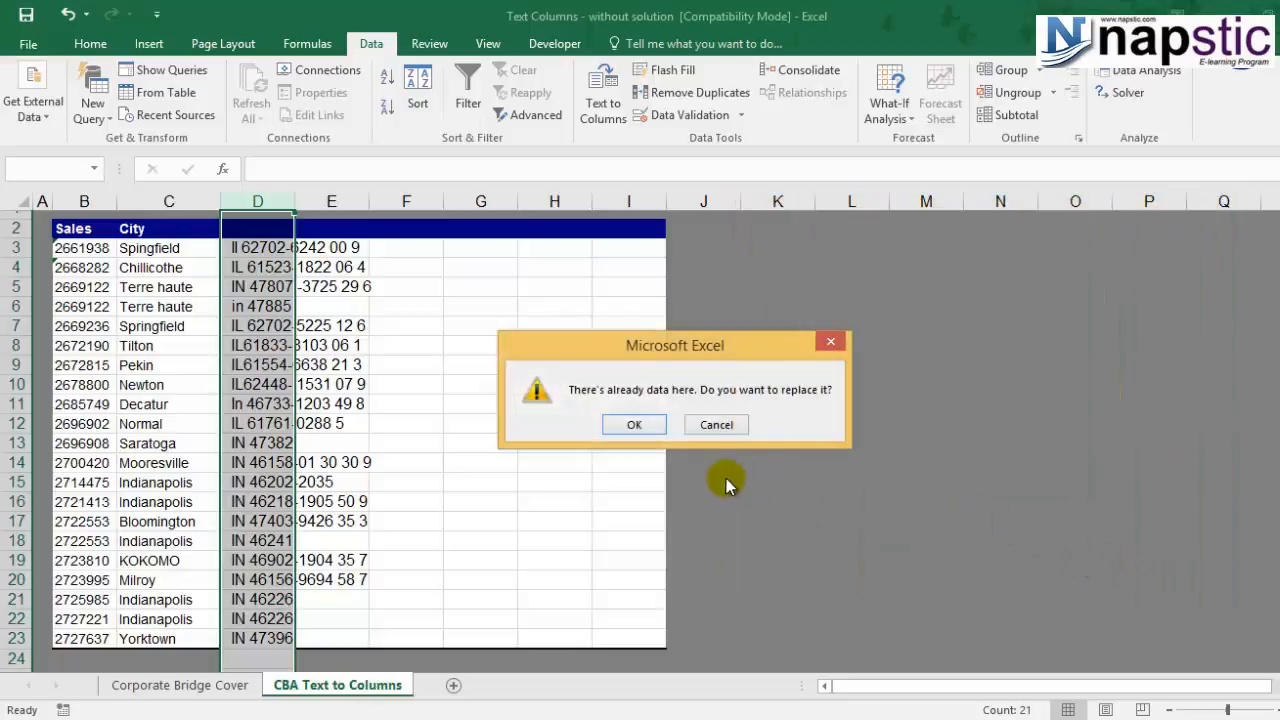
left_click(641, 423)
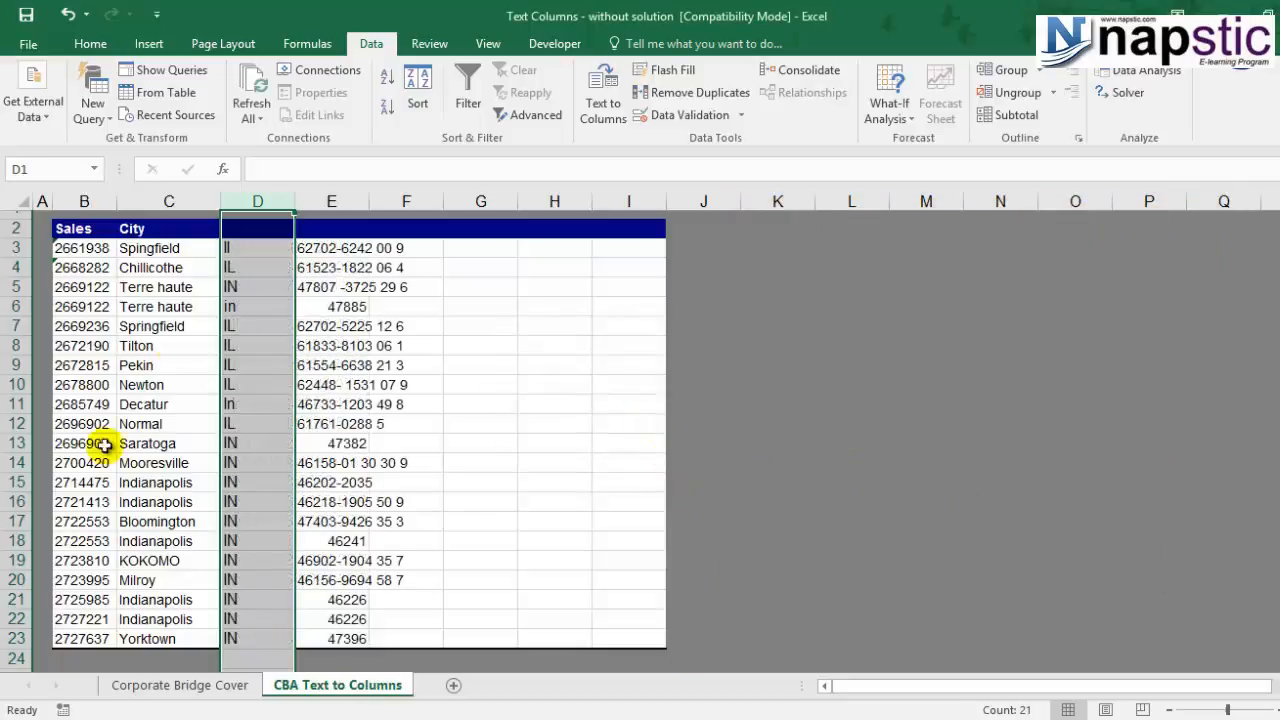
Step: Check the separated state codes in column D and enter State as the column's header in D2
left_click(258, 326)
left_click(258, 267)
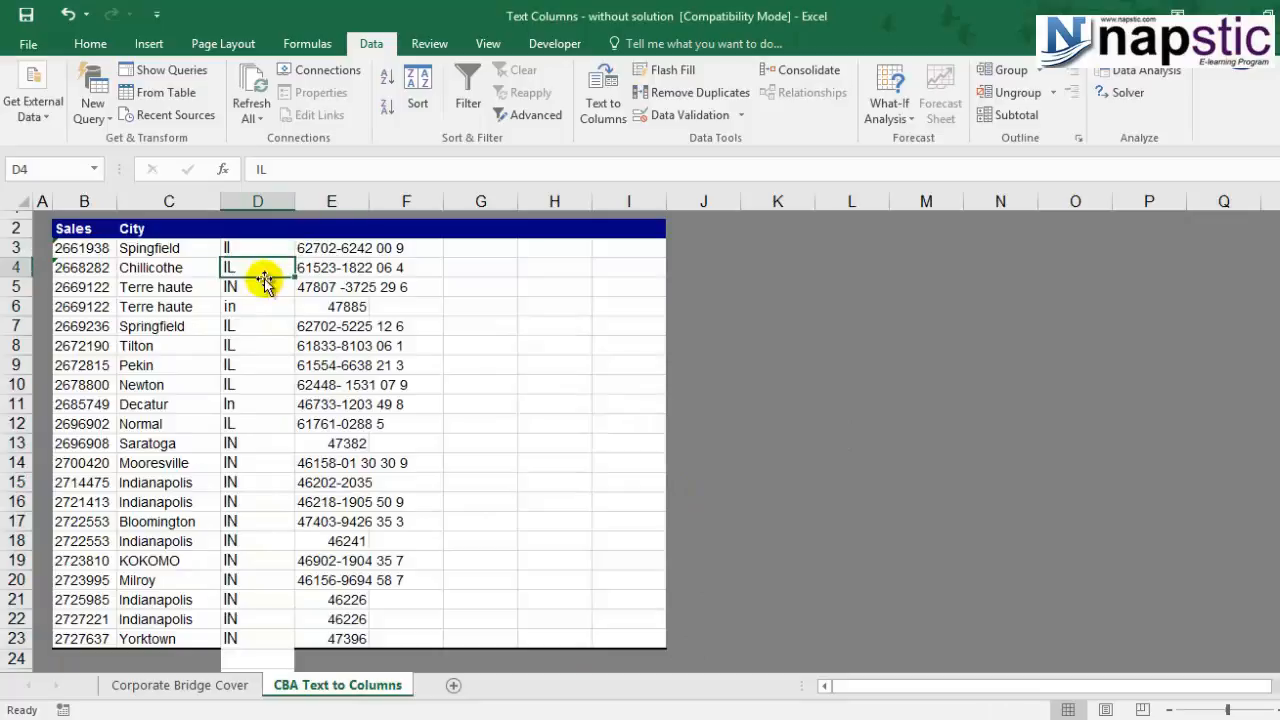
left_click(260, 230)
type("State")
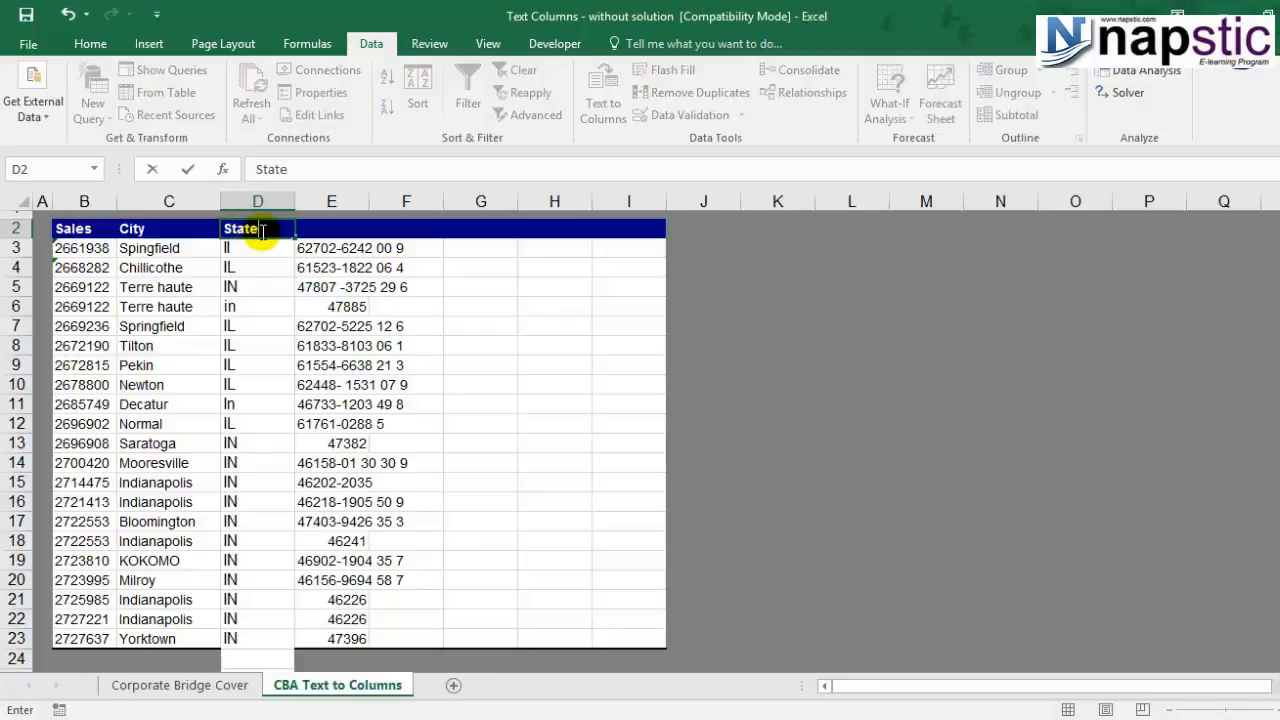
left_click(305, 356)
Step: Review the City and State columns, and examine in E3 how the hyphen divides the zip code from its extension
left_click(273, 250)
left_click(260, 281)
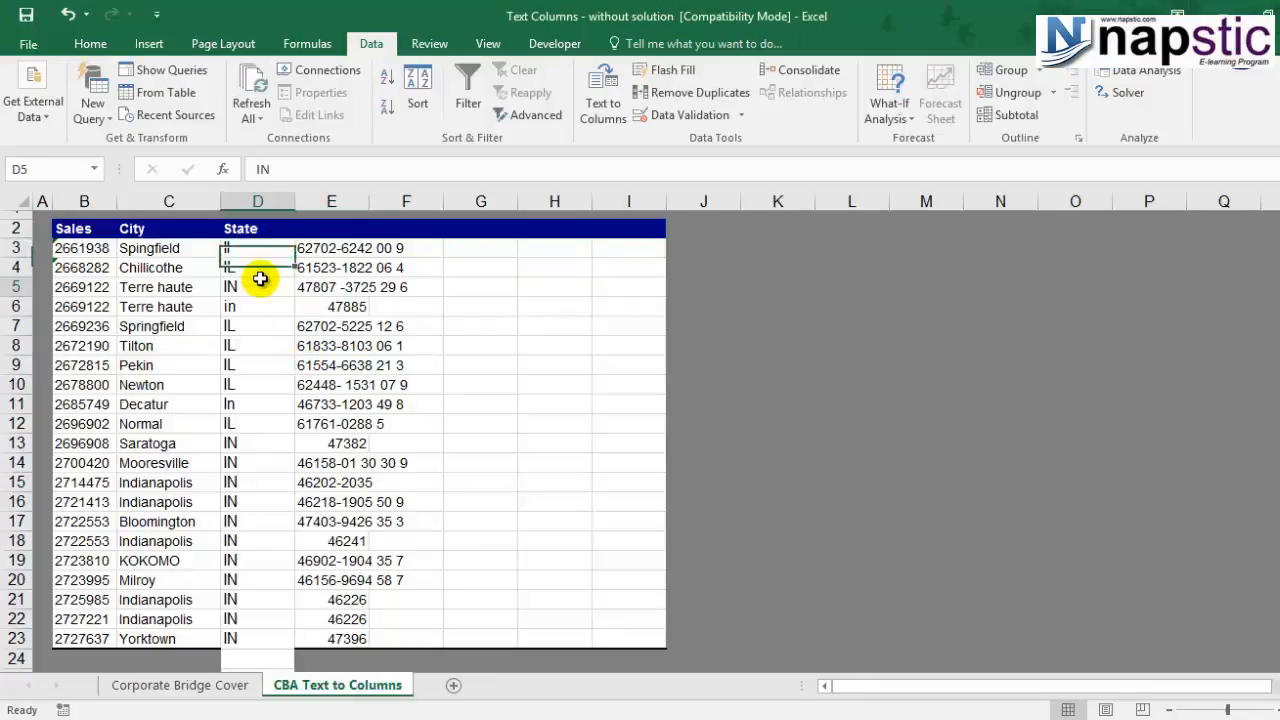
left_click(172, 226)
left_click(251, 229)
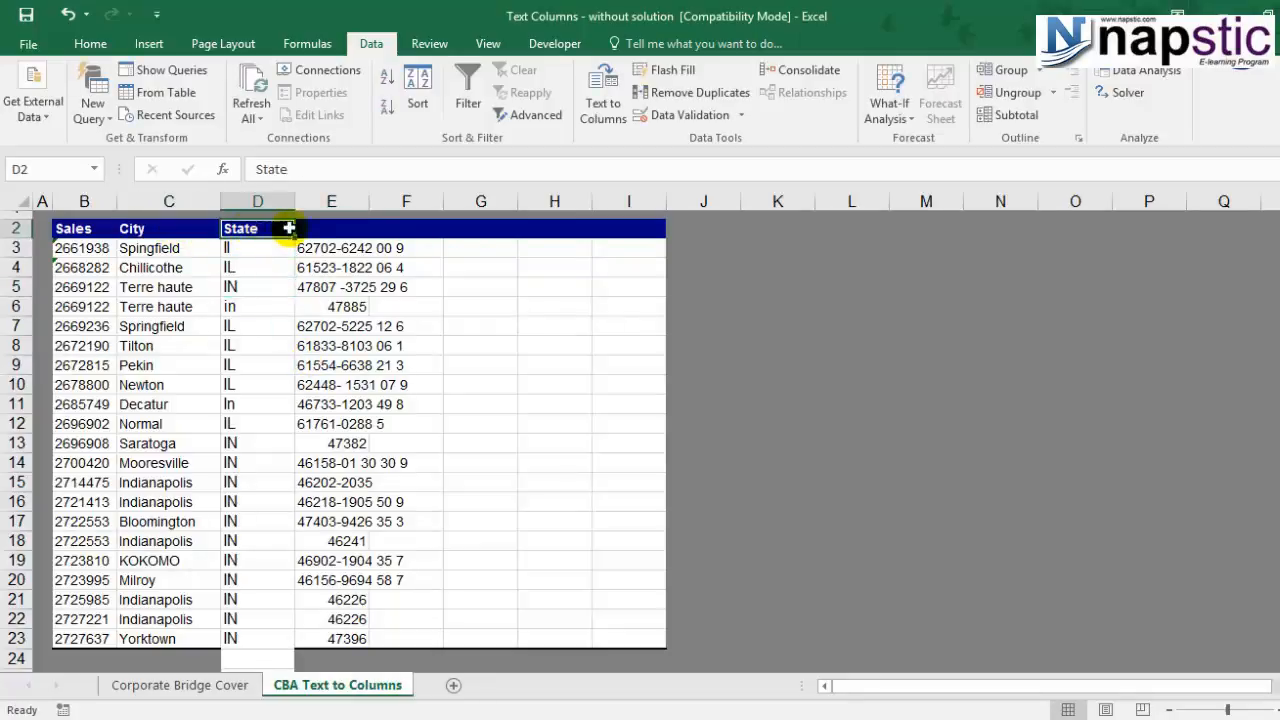
left_click(352, 229)
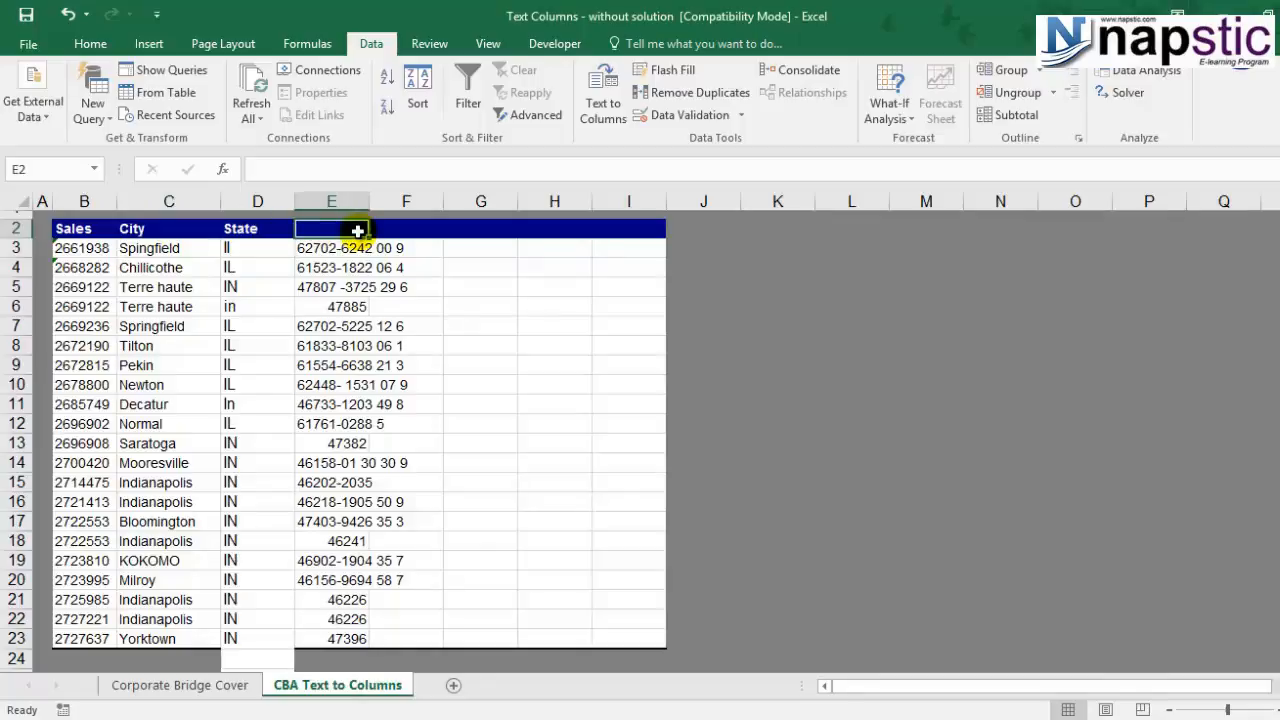
left_click(333, 248)
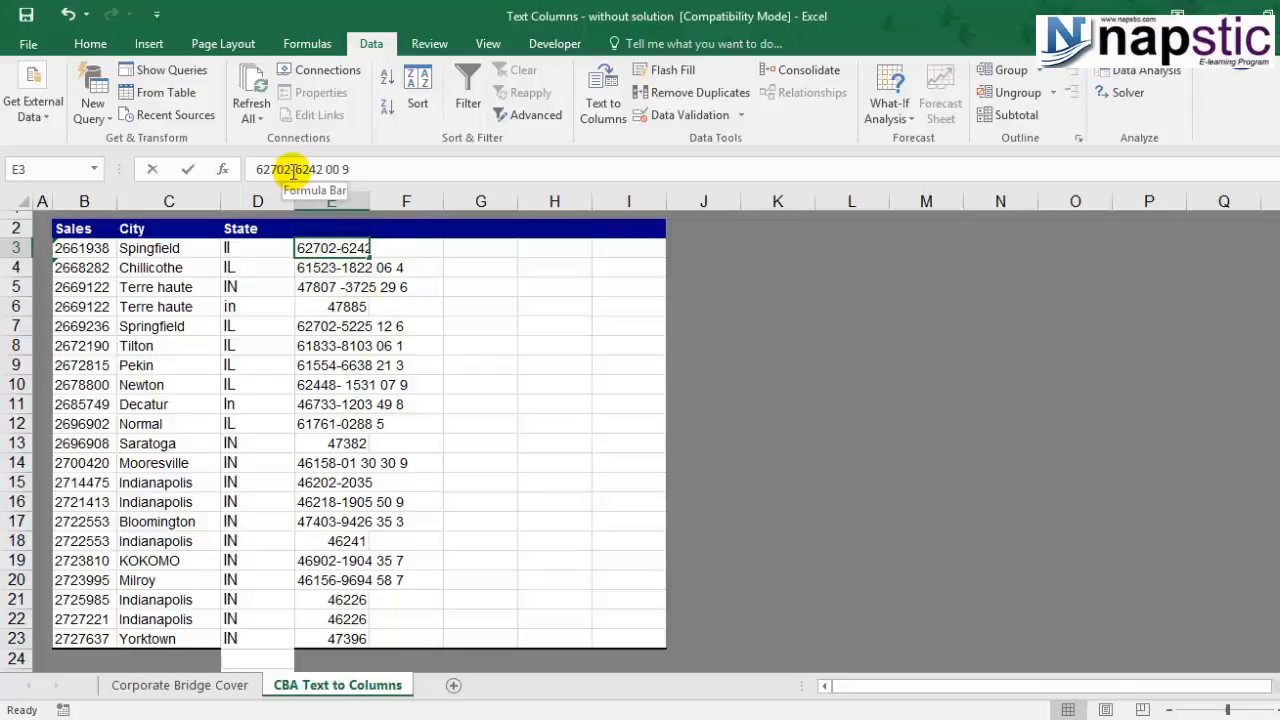
left_click_drag(257, 170, 380, 171)
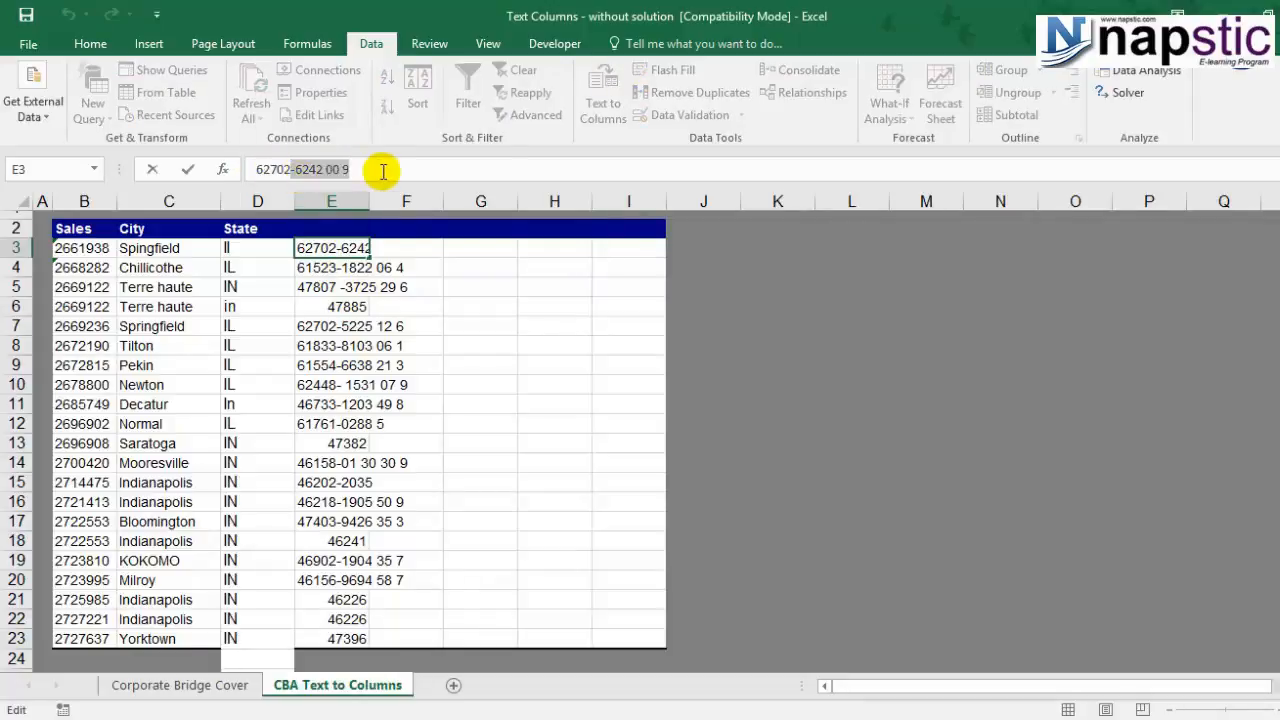
left_click(336, 322)
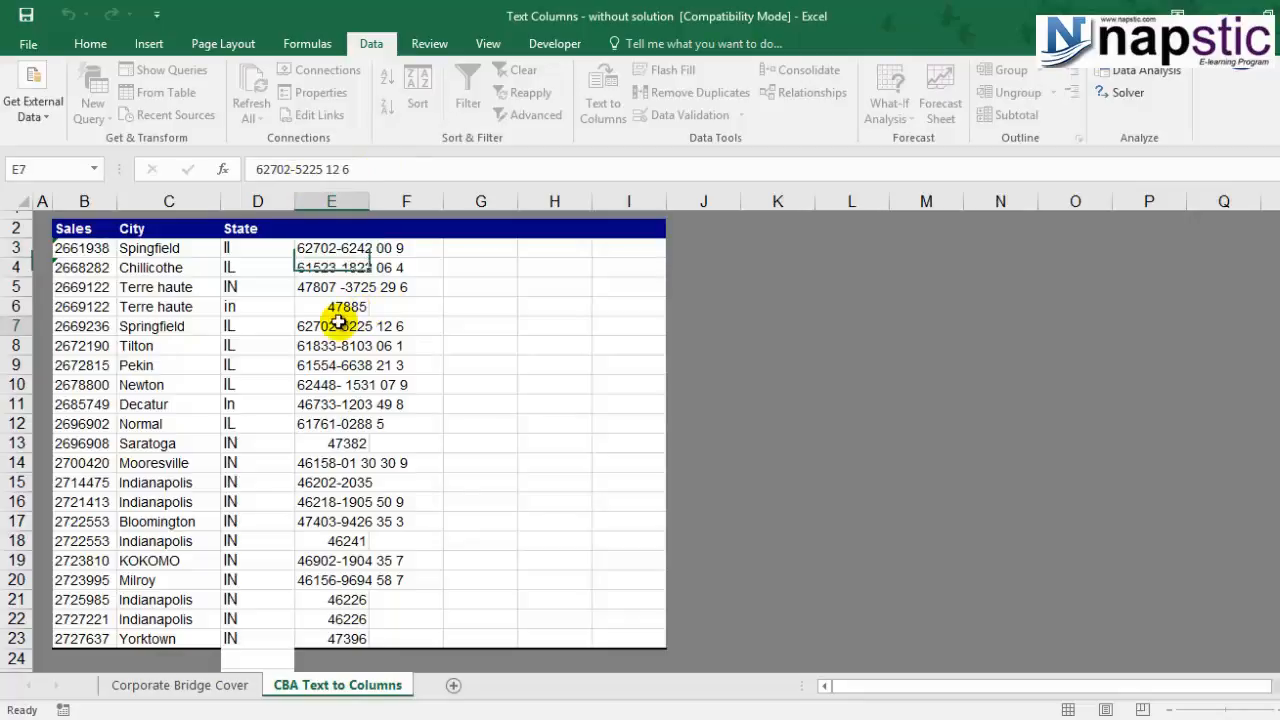
left_click(305, 248)
left_click_drag(323, 170, 243, 172)
left_click(339, 370)
Step: Set up a delimited Text to Columns split of column E with a hyphen as the only delimiter, turning off Comma
left_click(329, 201)
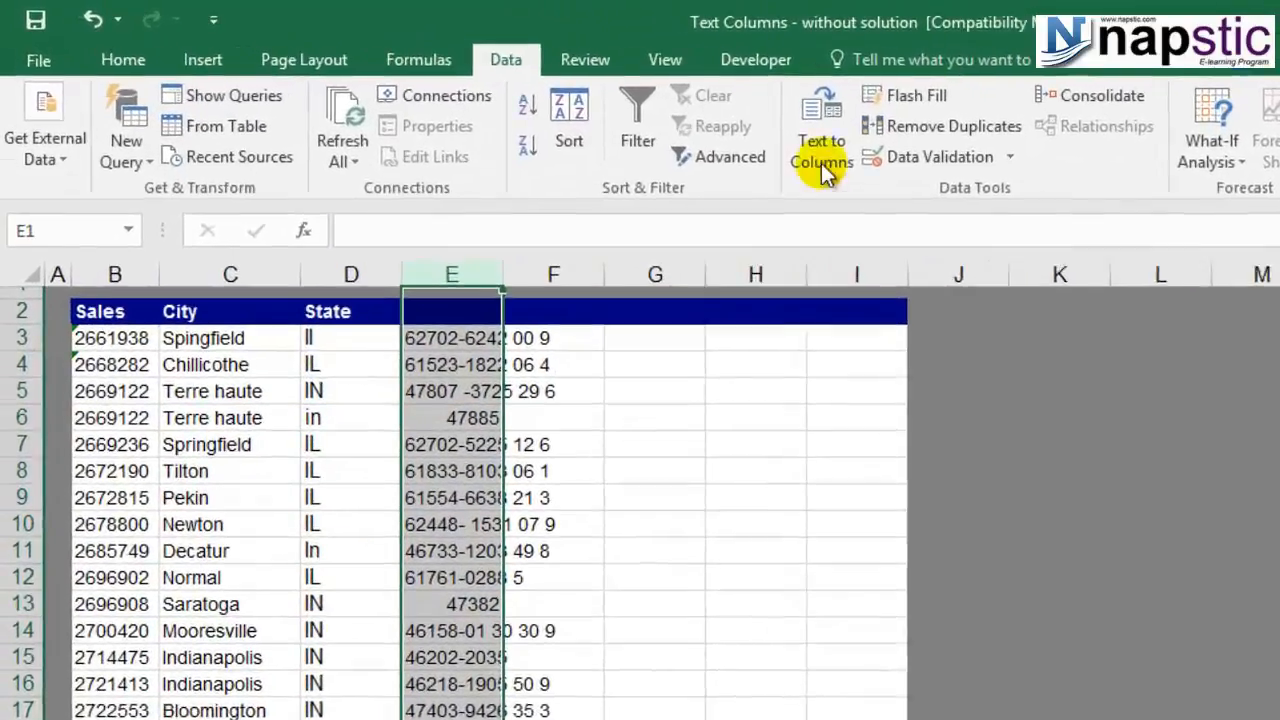
left_click(603, 110)
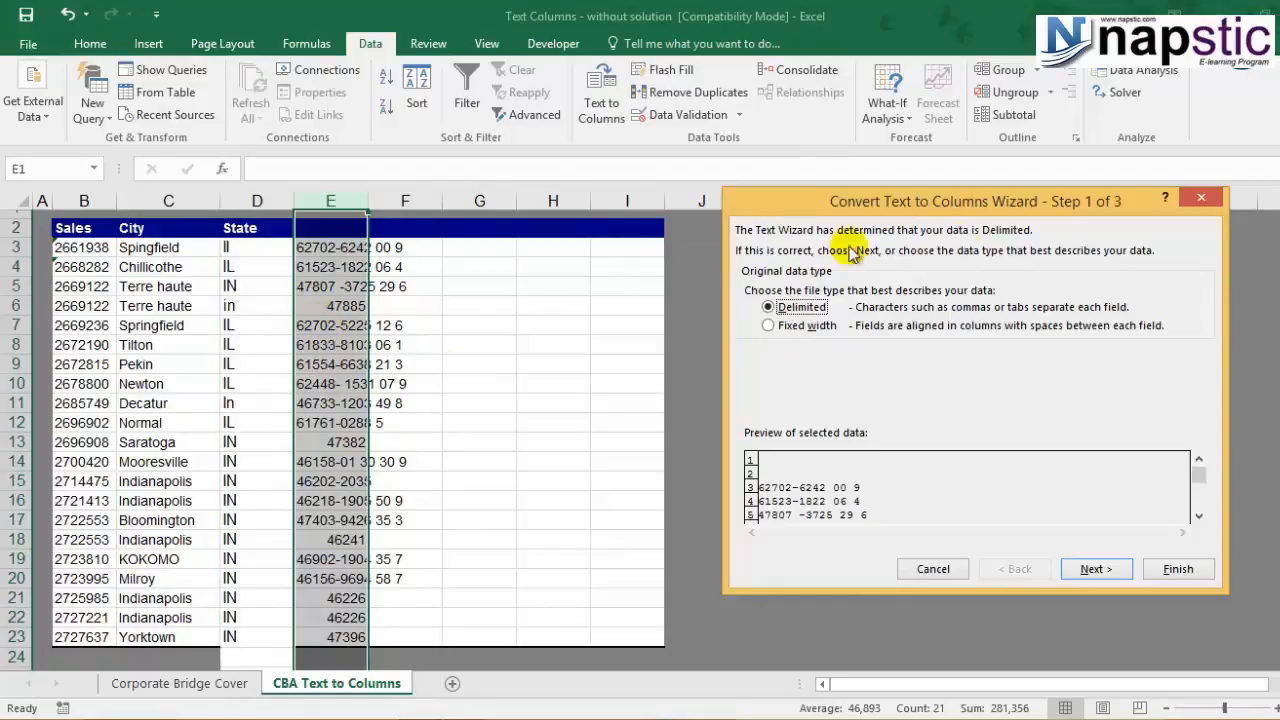
left_click(1094, 568)
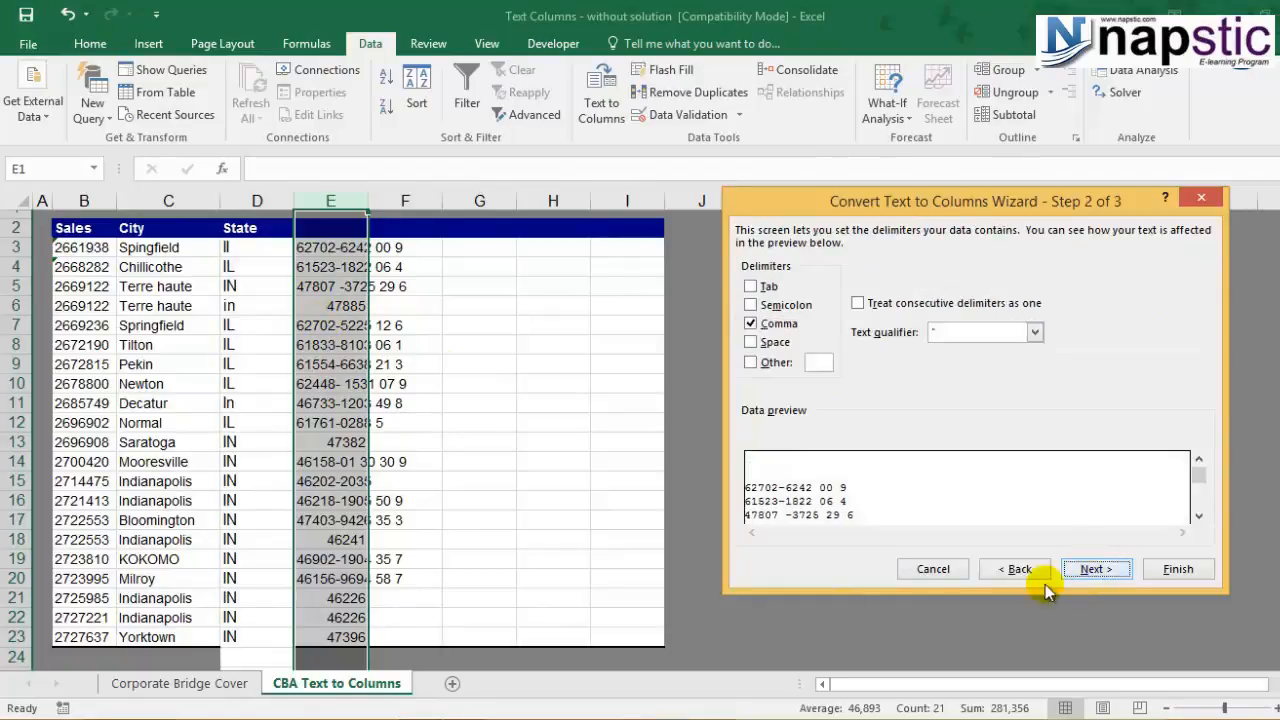
left_click(751, 323)
left_click(751, 362)
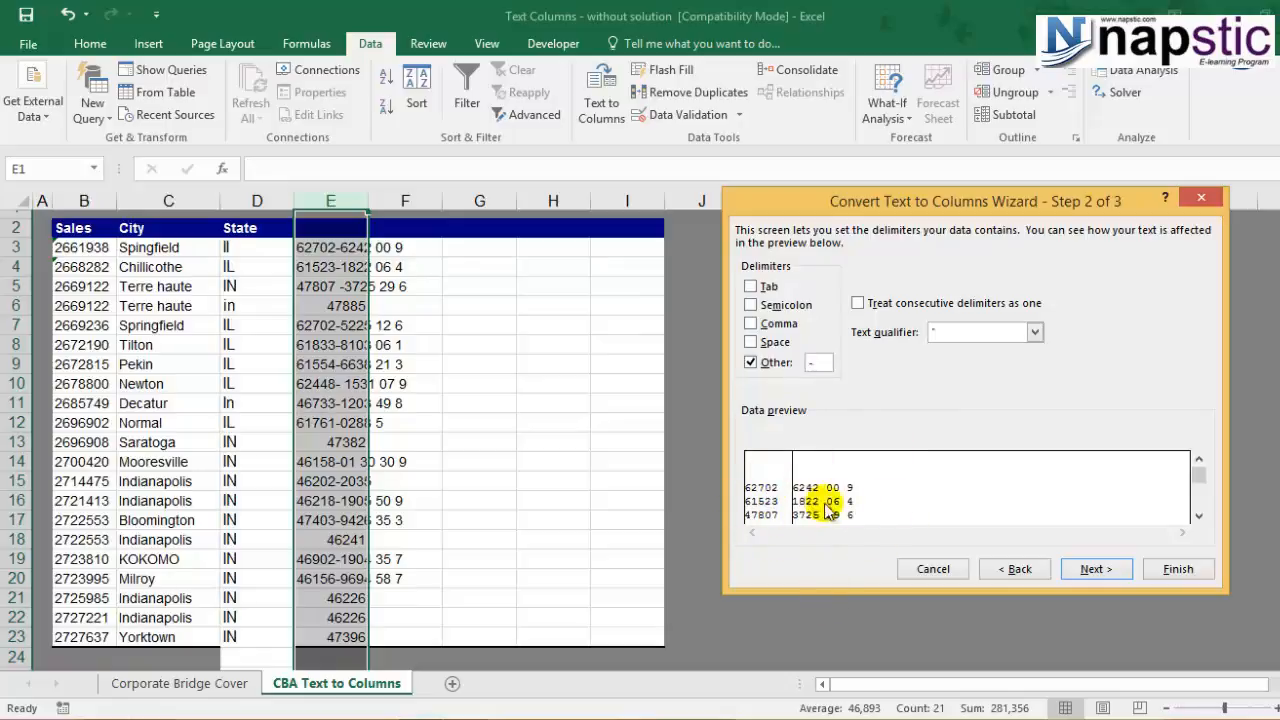
Step: Check the hyphen split across the rows in the data preview and continue to the column data format settings
left_click(1198, 516)
left_click(1198, 516)
left_click(1198, 516)
left_click(1198, 516)
left_click(1198, 516)
left_click(1198, 516)
left_click(1198, 516)
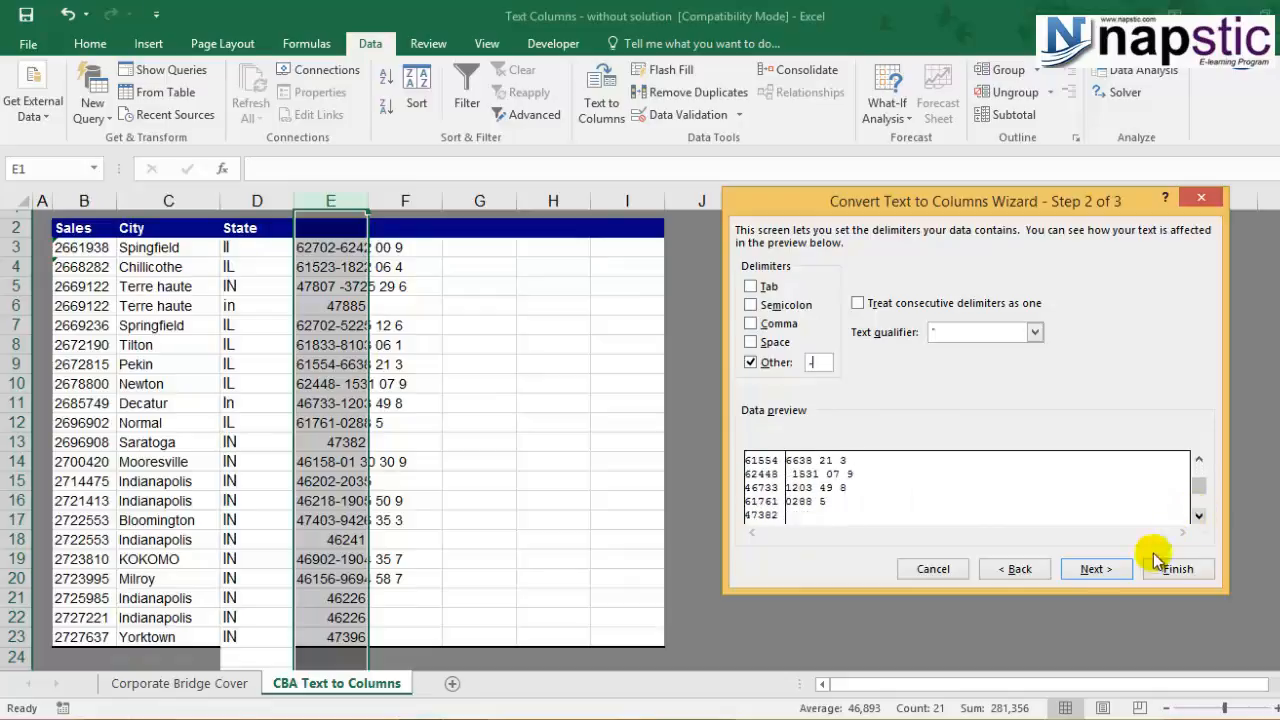
left_click(1110, 573)
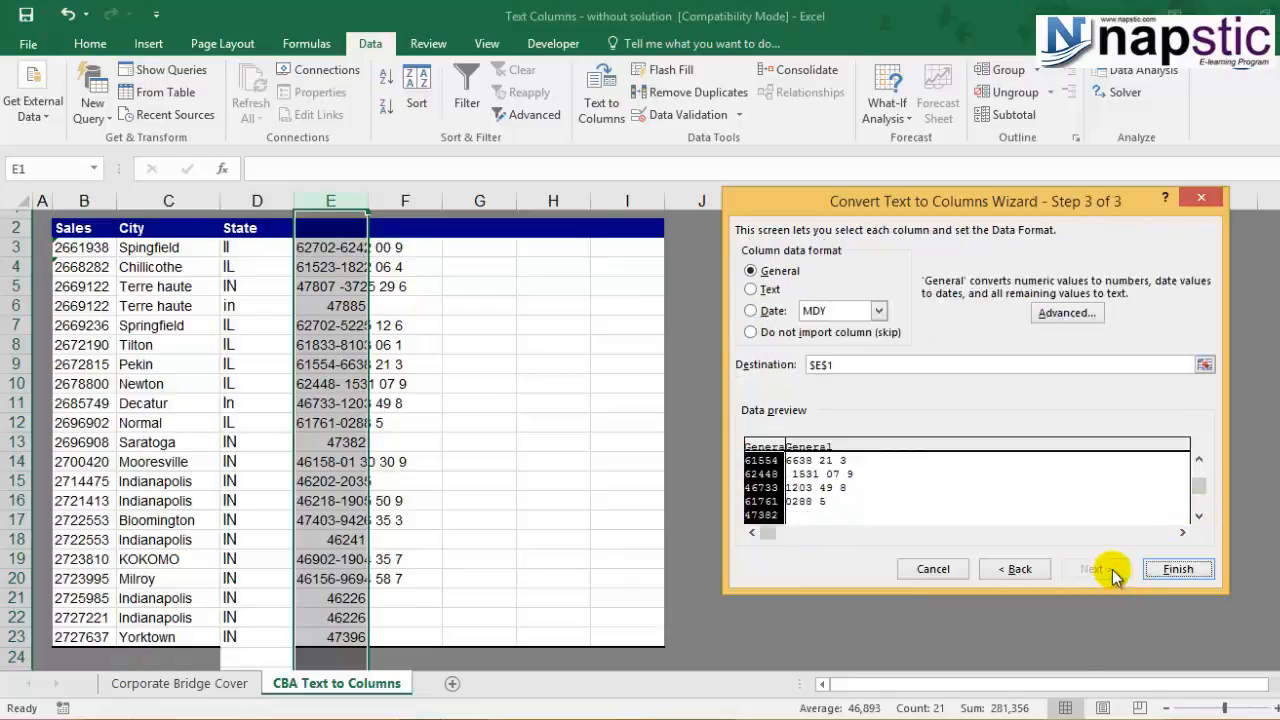
Step: Finish the hyphen split of column E, allowing the existing data to be replaced, and enter Zip as the header in E2
left_click(1165, 569)
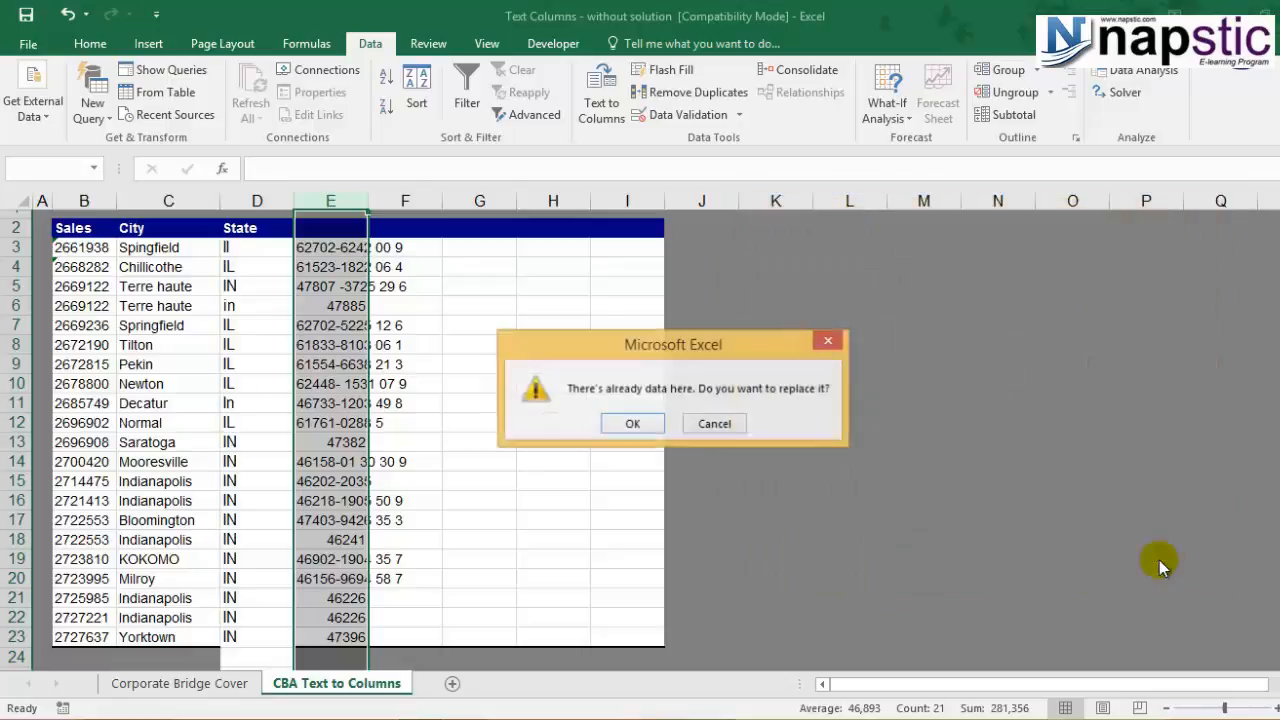
left_click(622, 425)
left_click(343, 364)
left_click(356, 224)
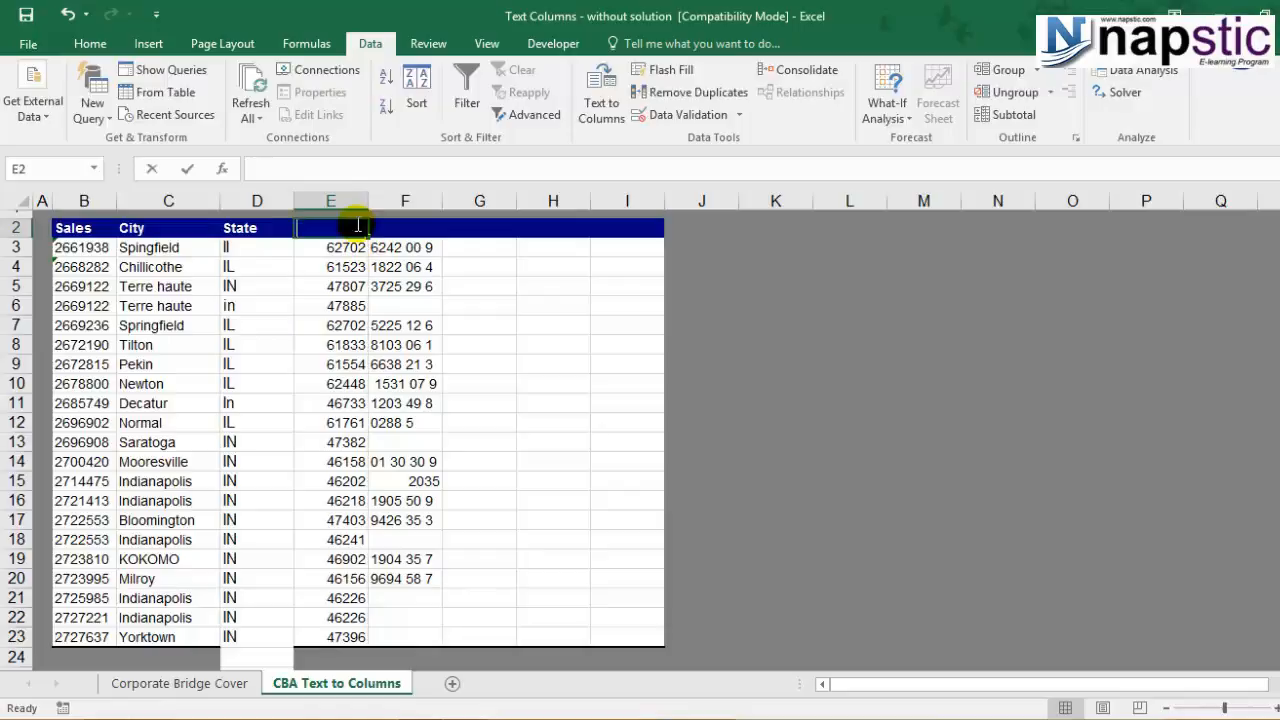
type("Zip")
left_click(392, 345)
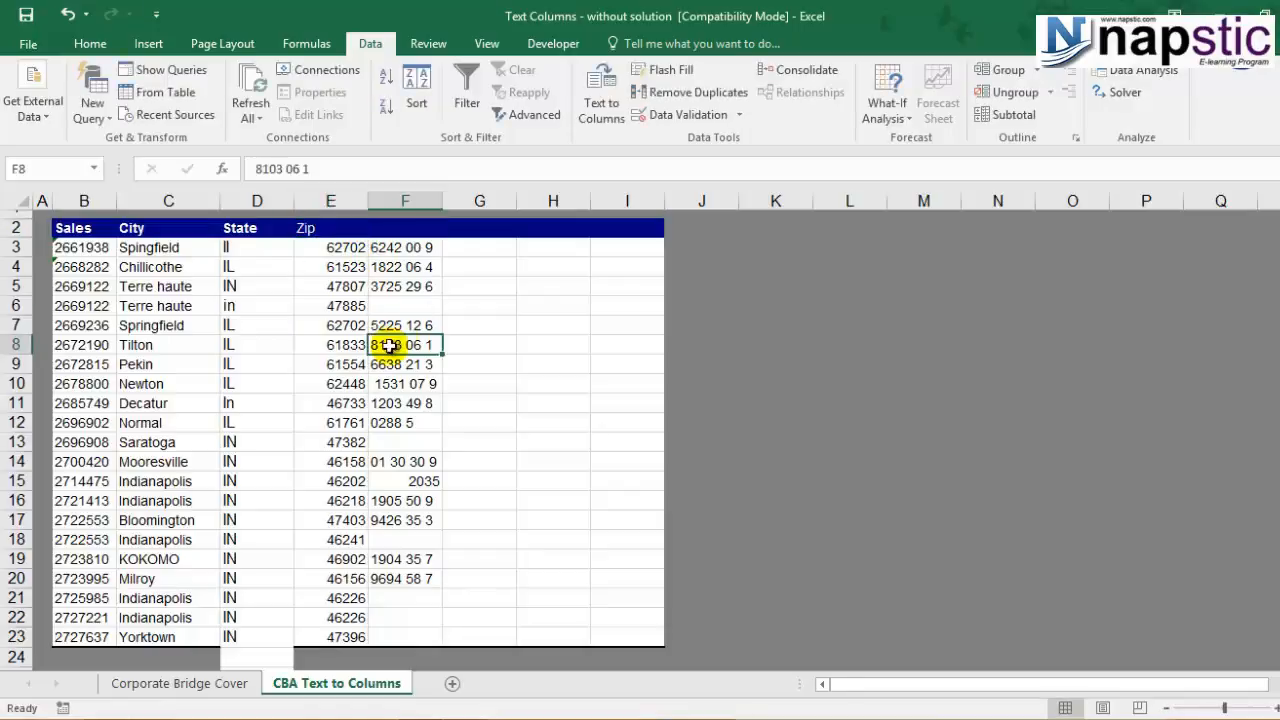
Step: Delete the entire column F containing the zip code extensions
left_click(406, 199)
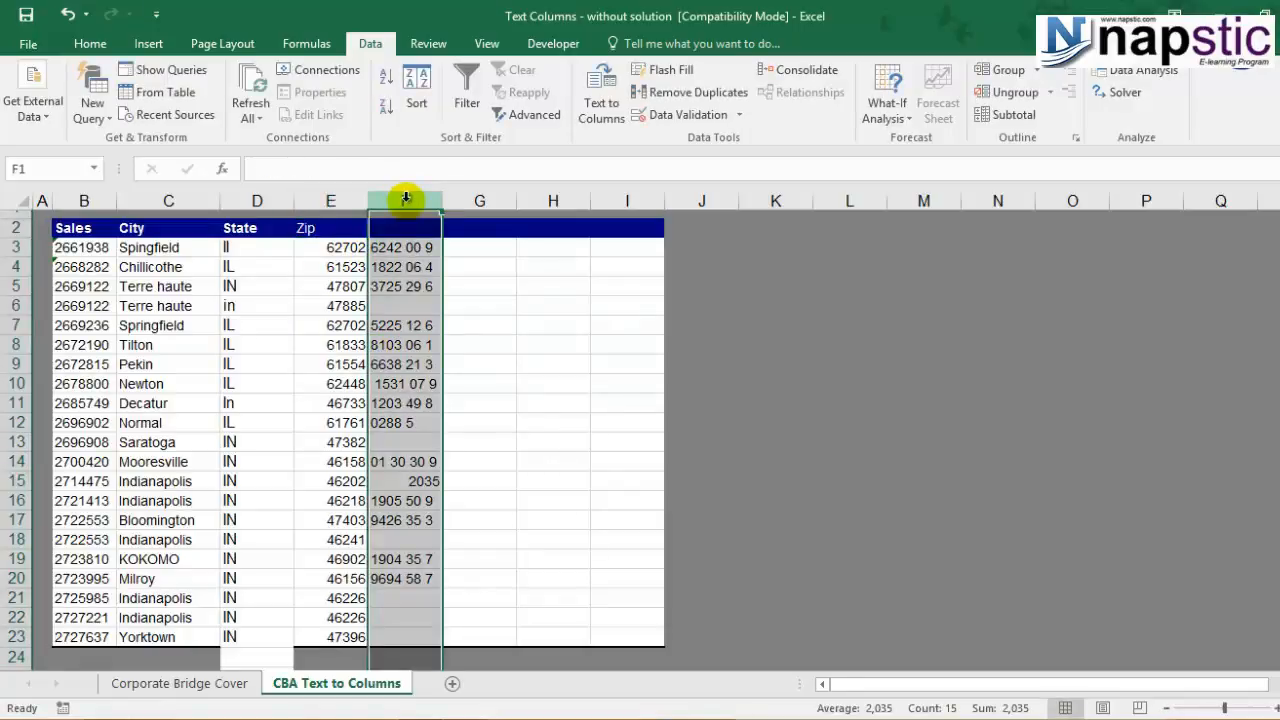
key("ctrl+minus")
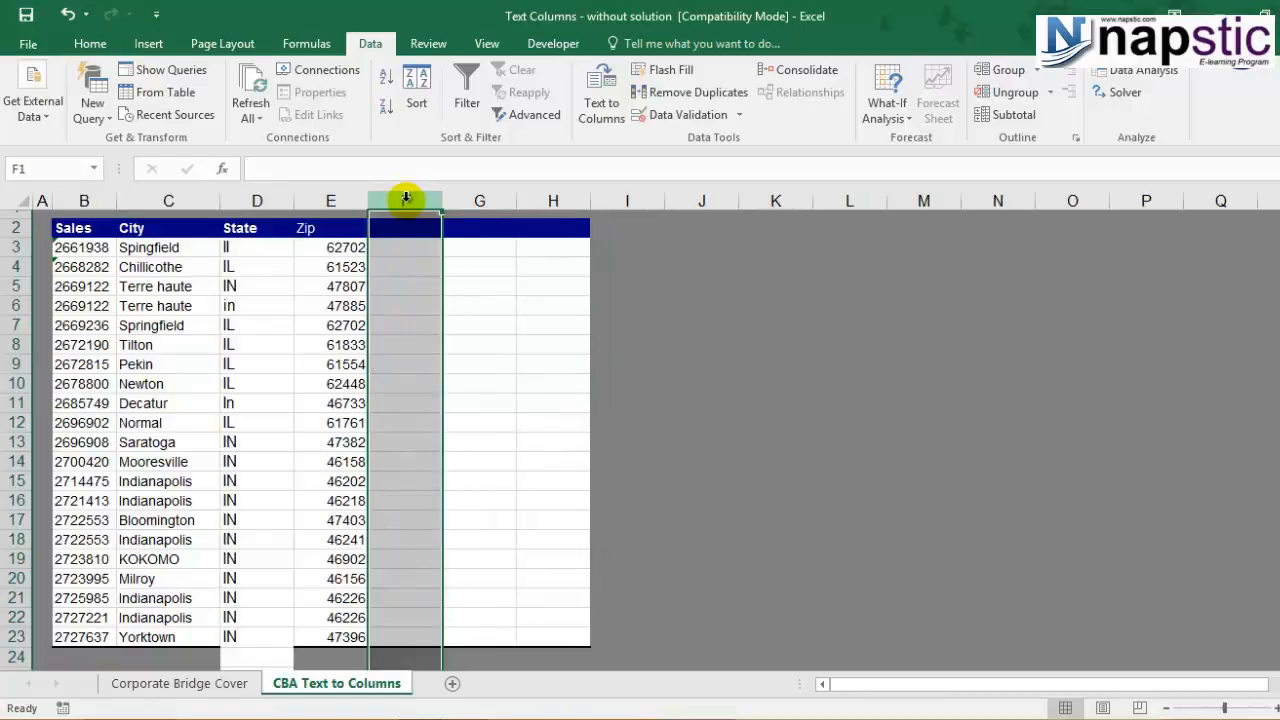
left_click(397, 329)
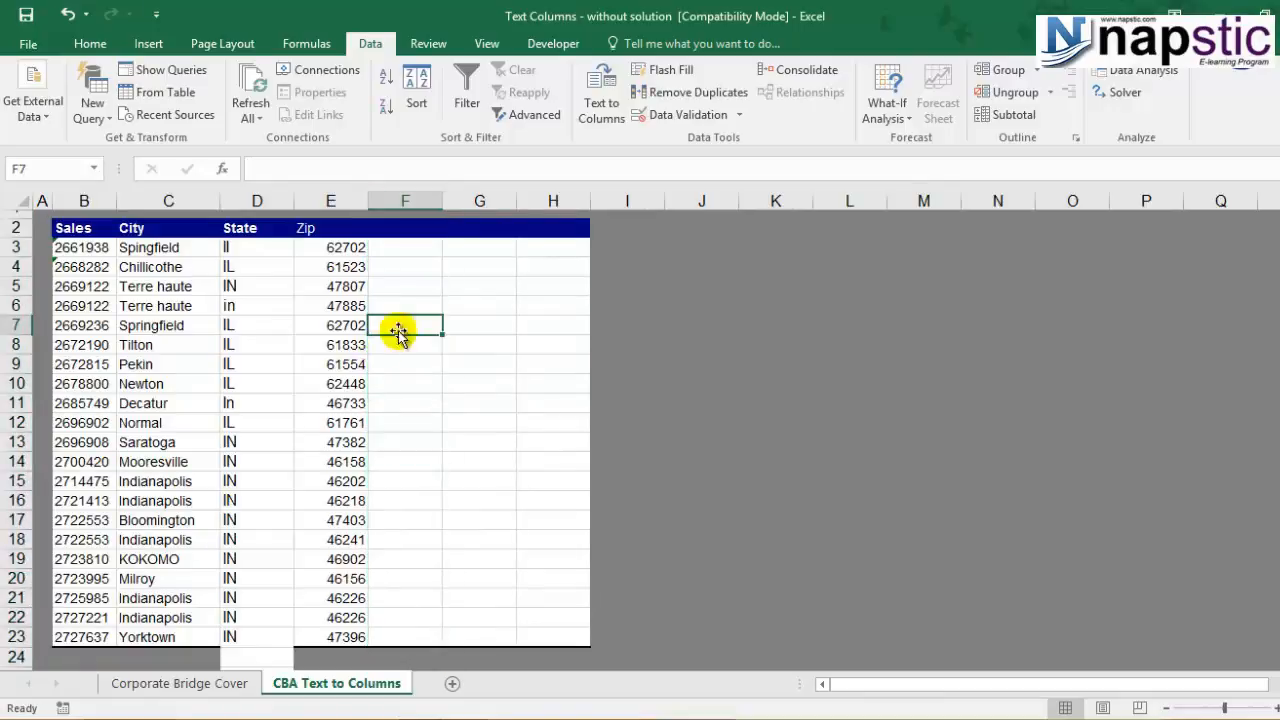
Step: Make the Zip header in E2 bold and review the City, State and Zip headers in row 2
left_click(320, 245)
left_click(306, 227)
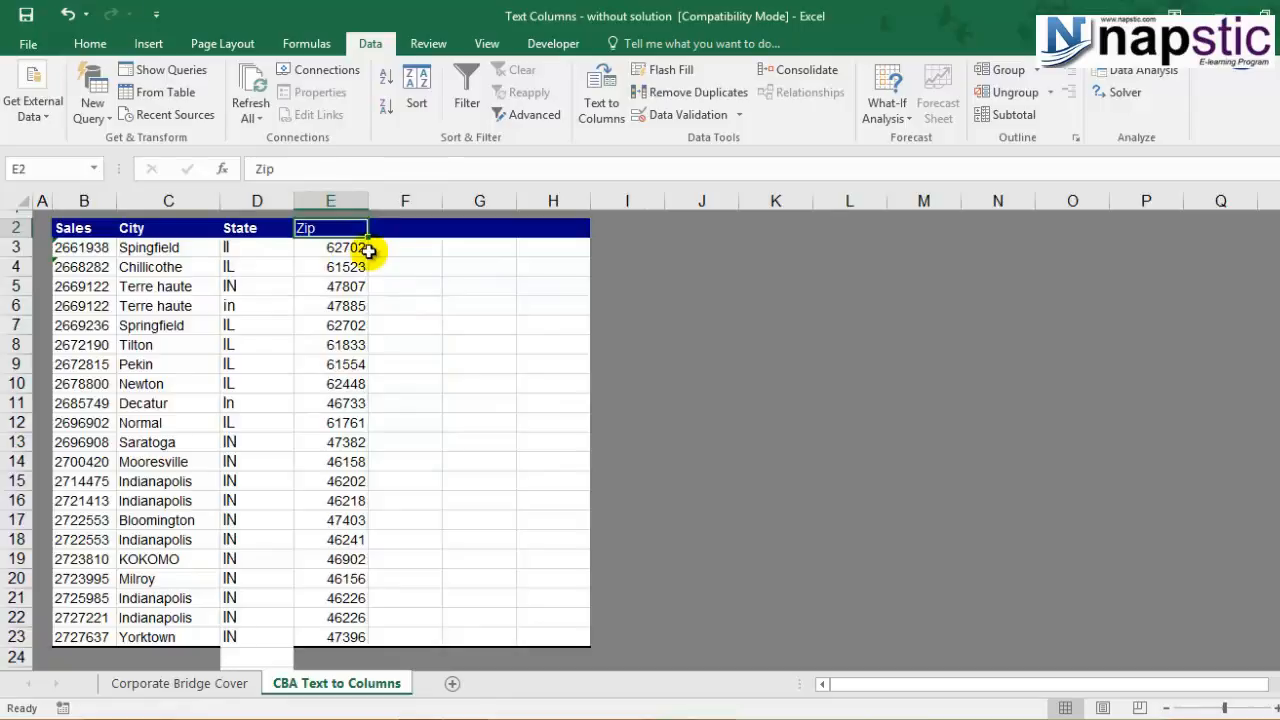
left_click(451, 296)
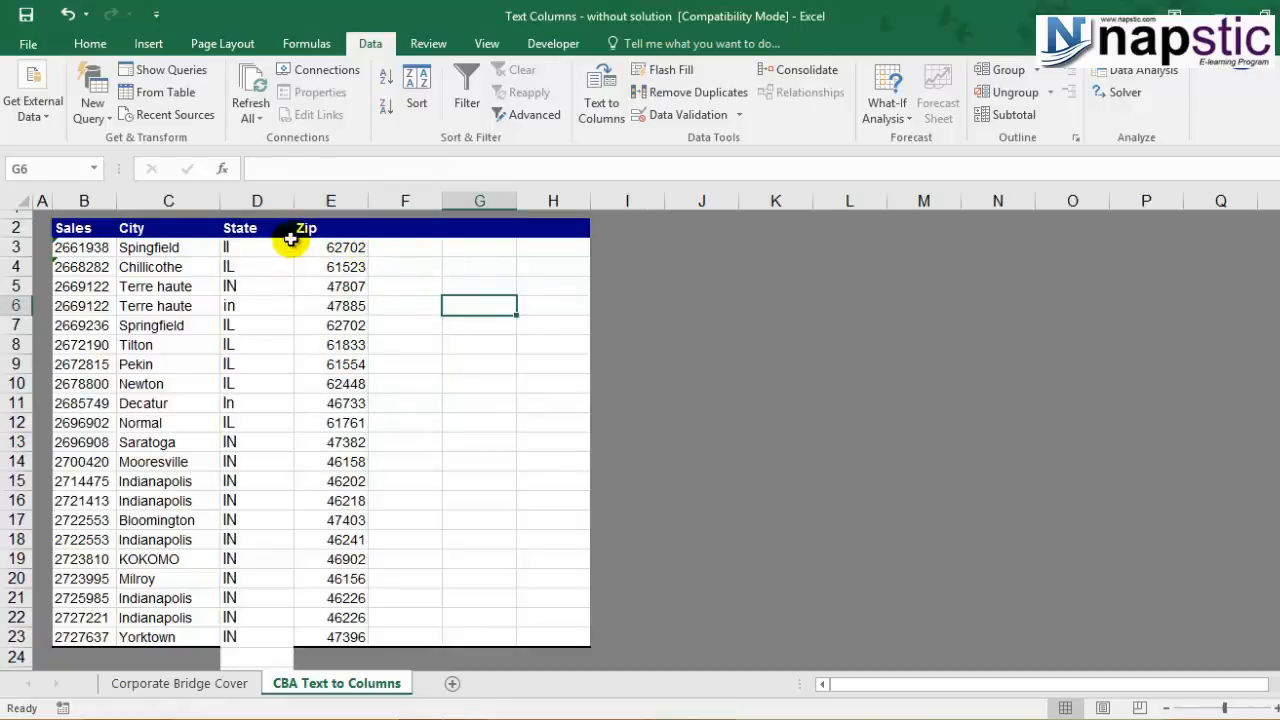
left_click(128, 230)
left_click(257, 226)
left_click(353, 225)
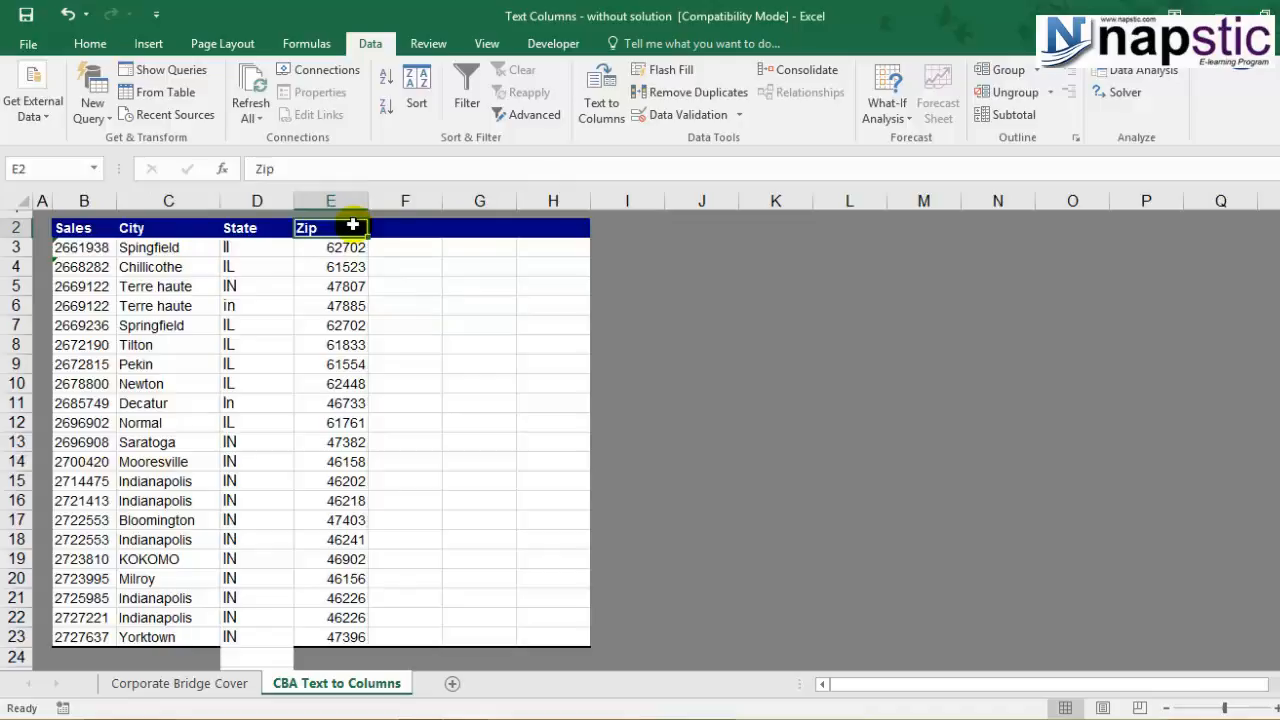